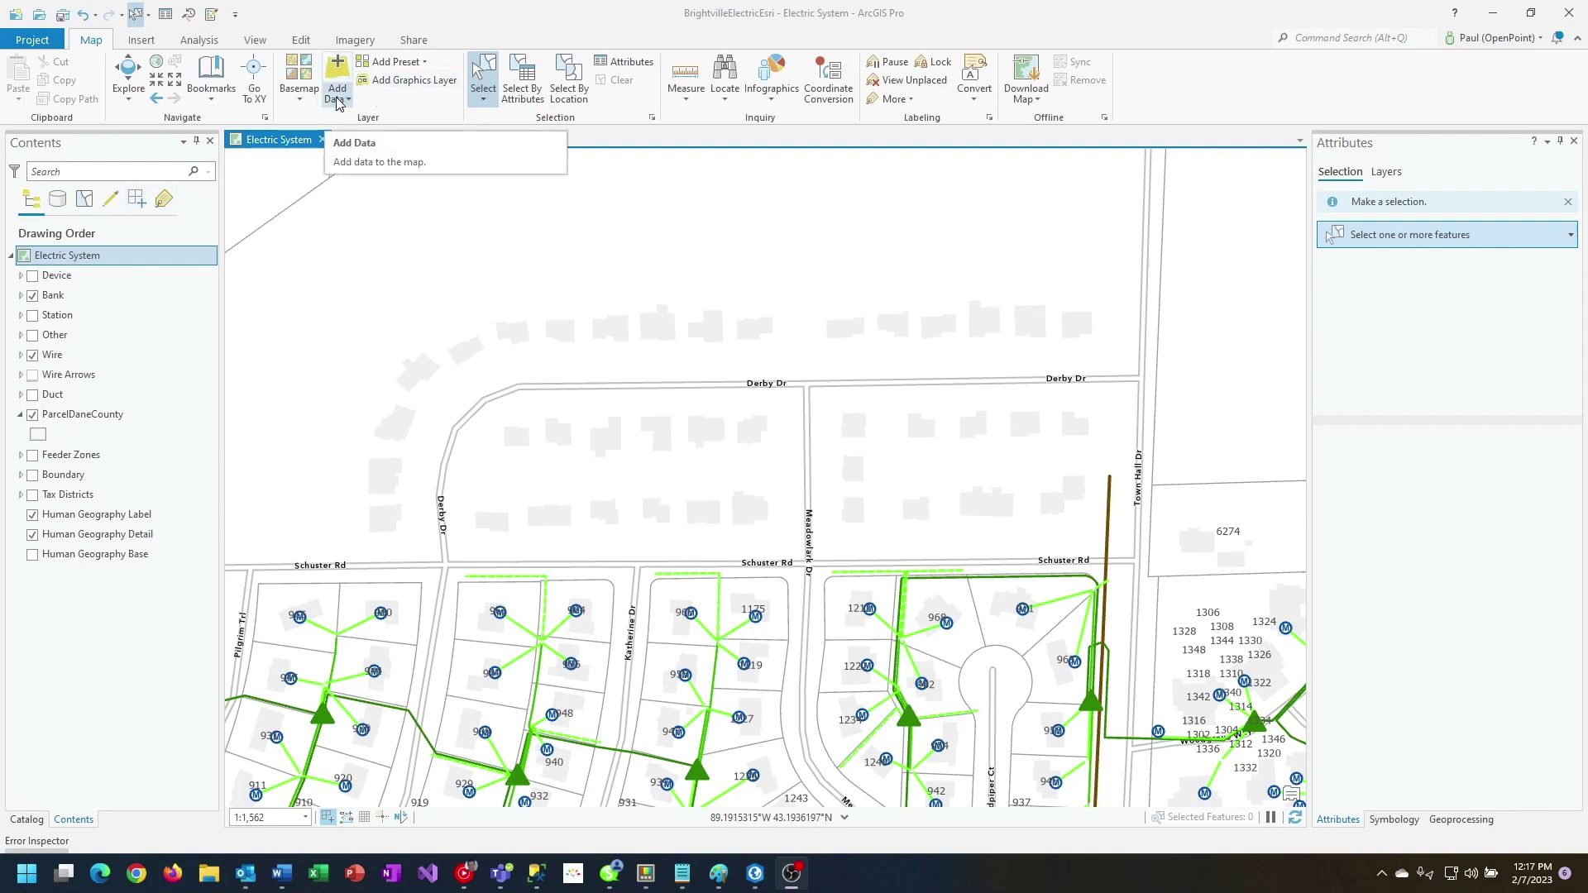
Add the Parcels feature class from C:\_Demo\Parcels_ExportCAD.dxf to the map.
{"action": "left_click", "coordinate": [340, 100]}
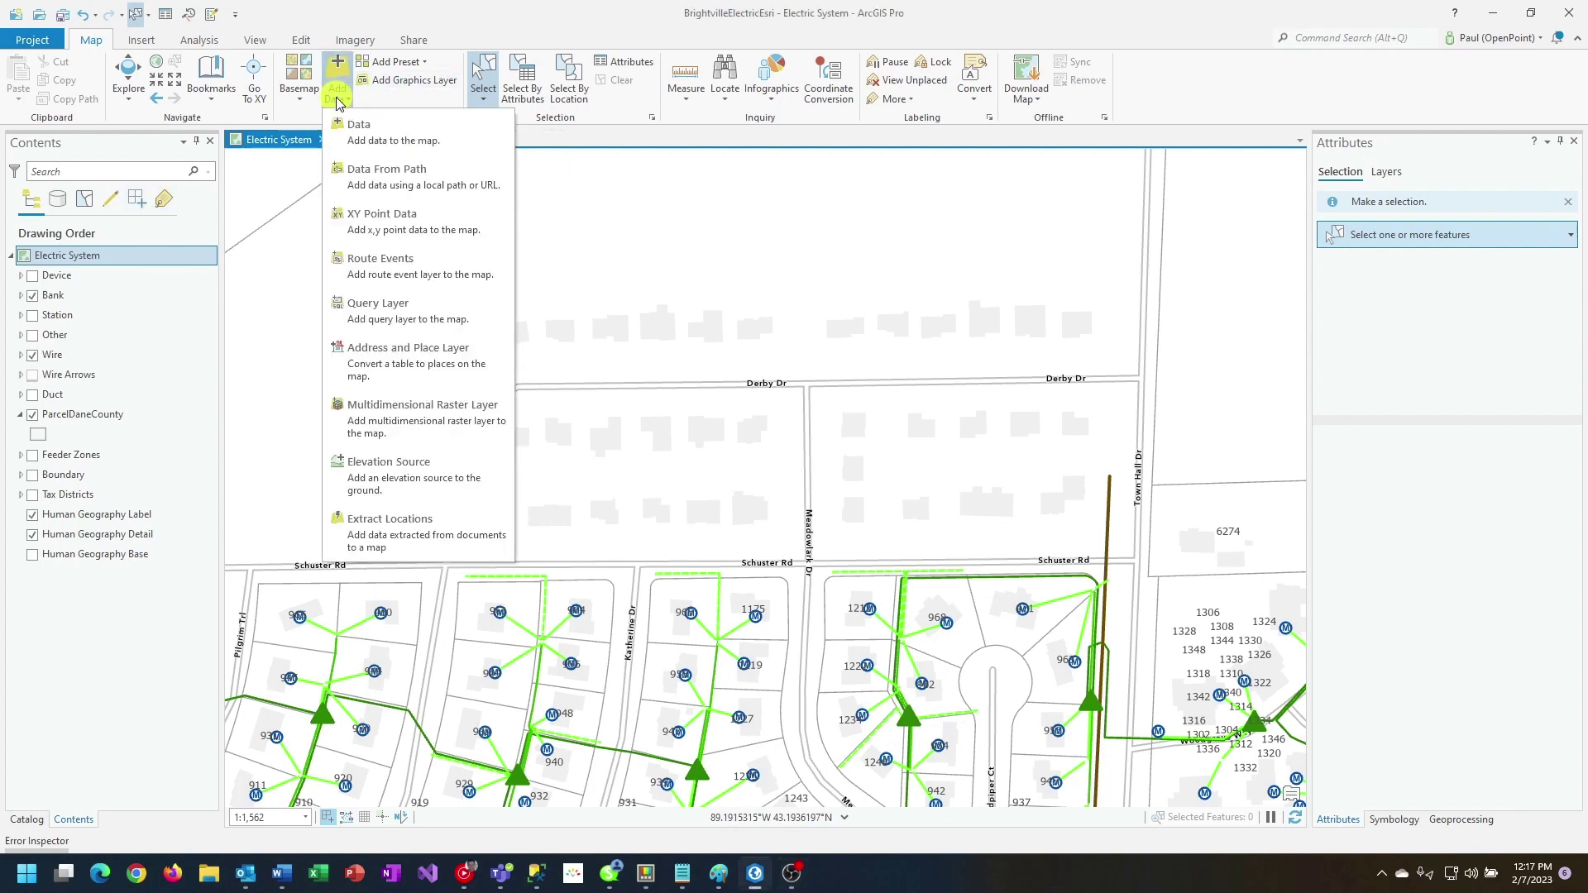
{"action": "left_click", "coordinate": [372, 127]}
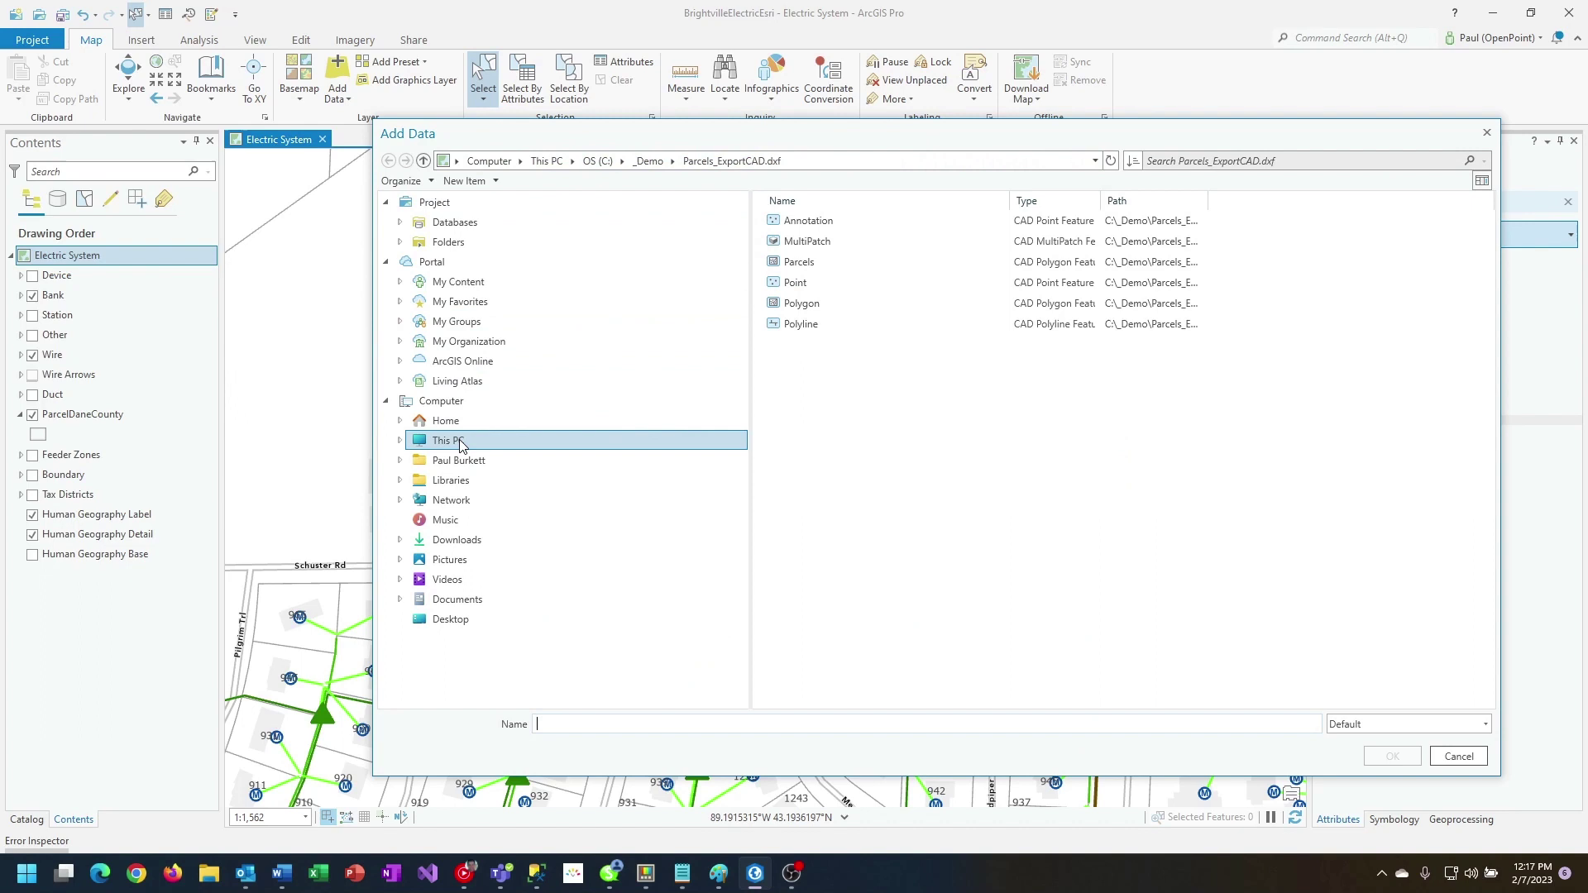
{"action": "left_click", "coordinate": [460, 443]}
{"action": "double_click", "coordinate": [798, 221]}
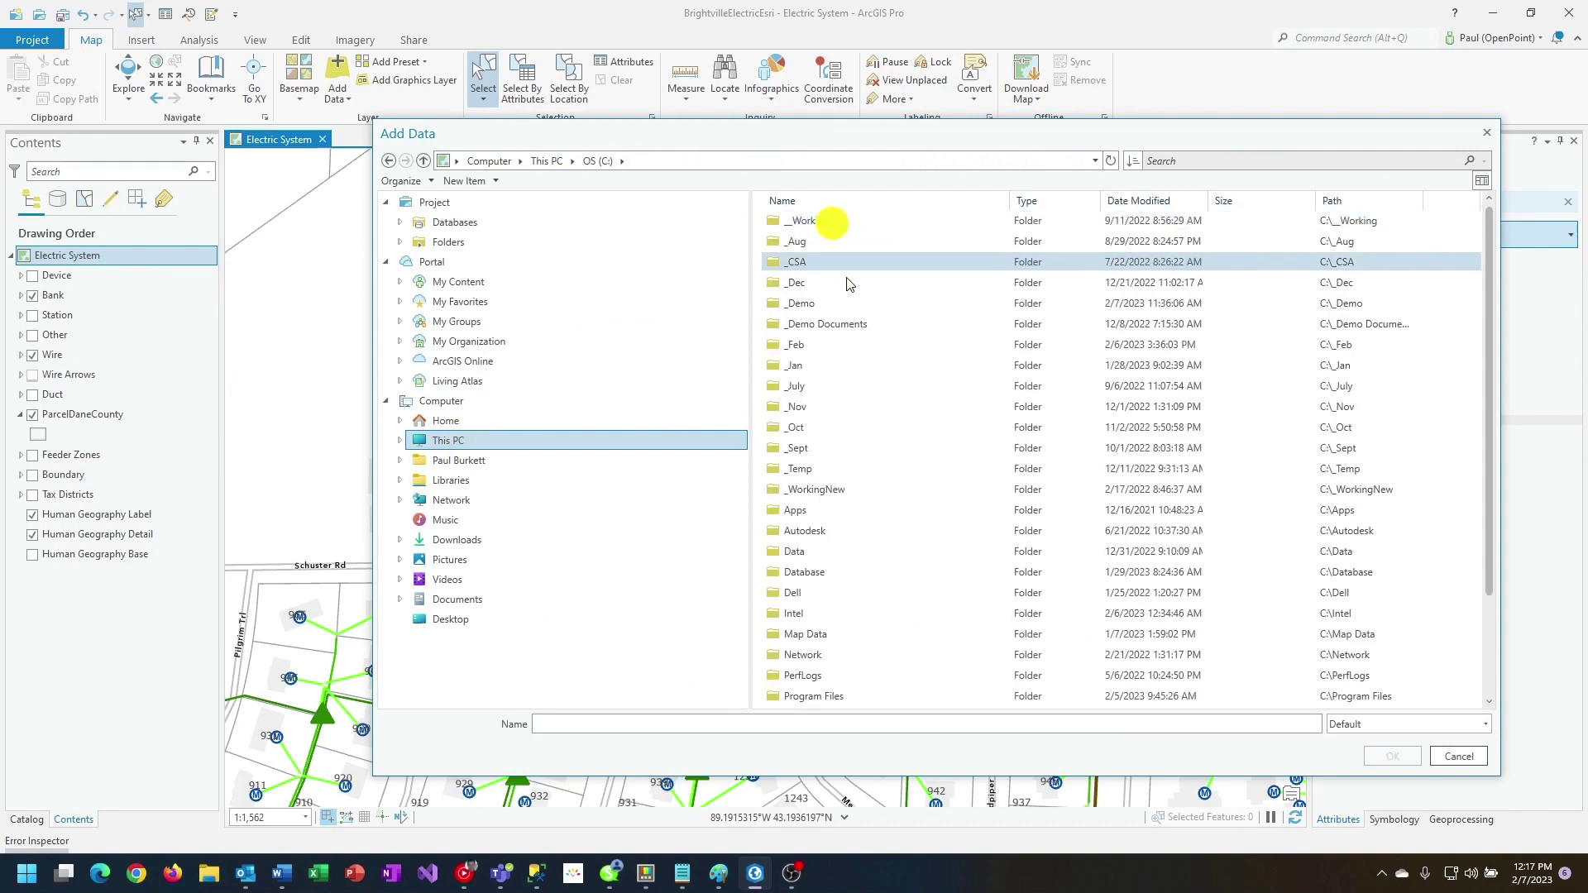
{"action": "double_click", "coordinate": [829, 303]}
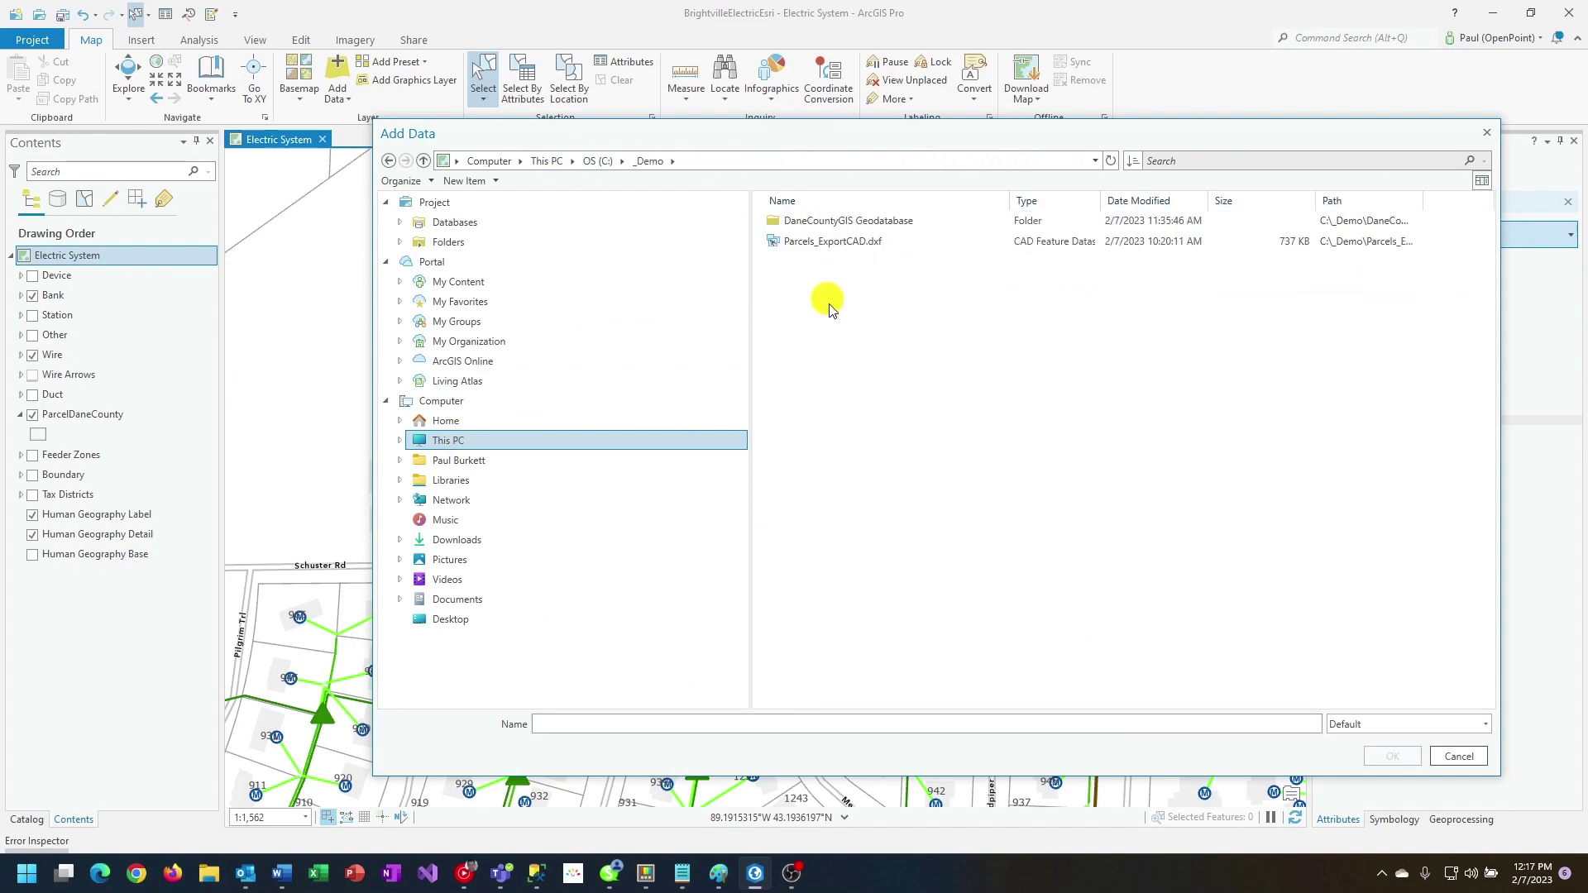
{"action": "double_click", "coordinate": [826, 248]}
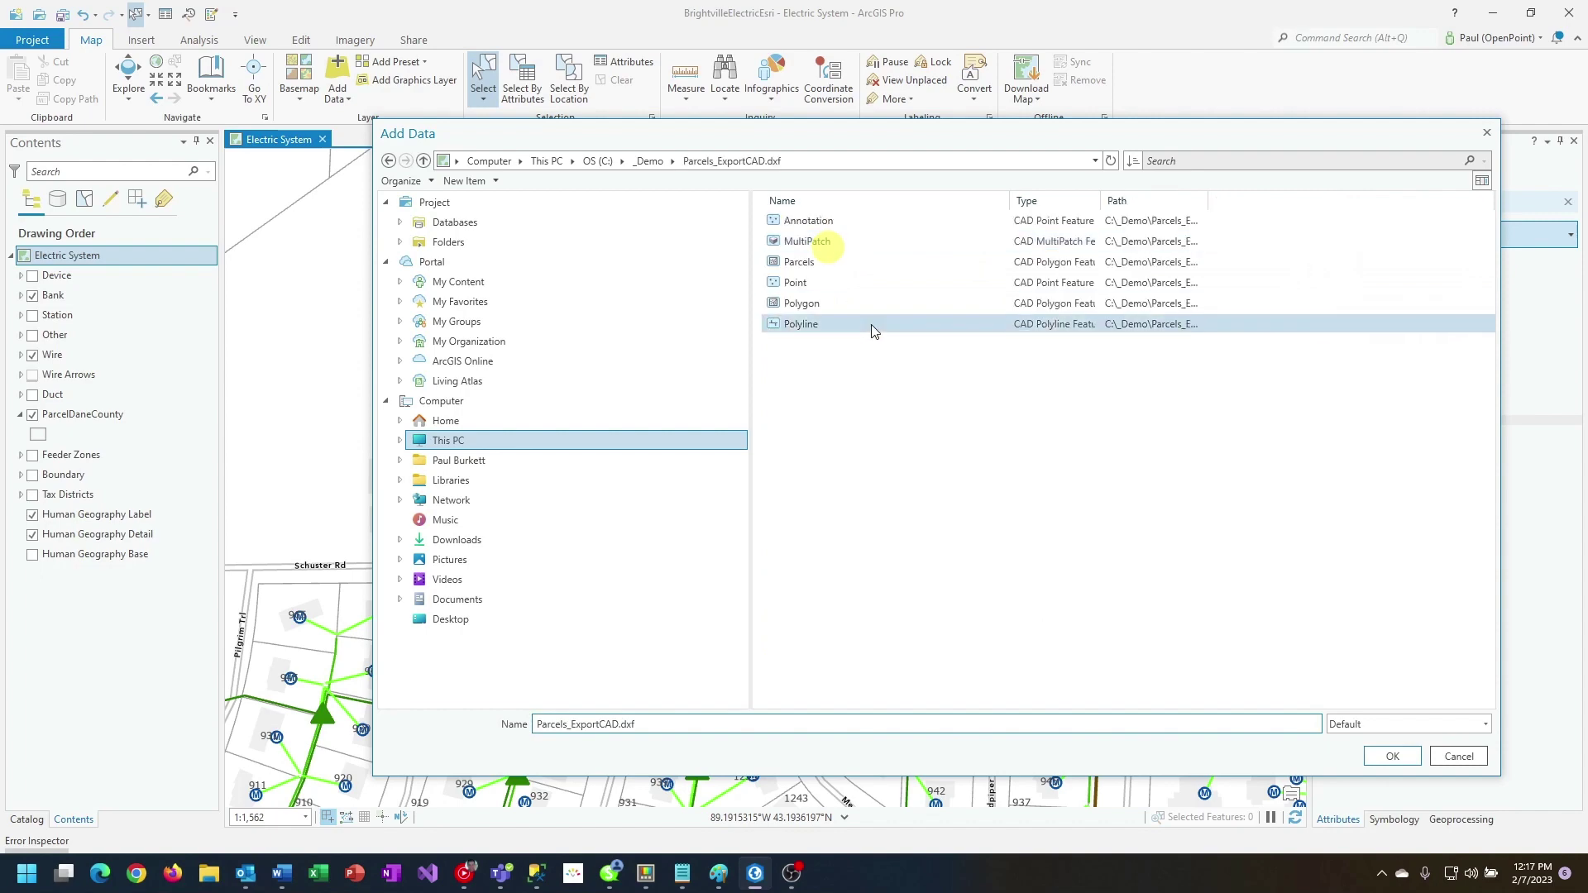
{"action": "left_click", "coordinate": [807, 261]}
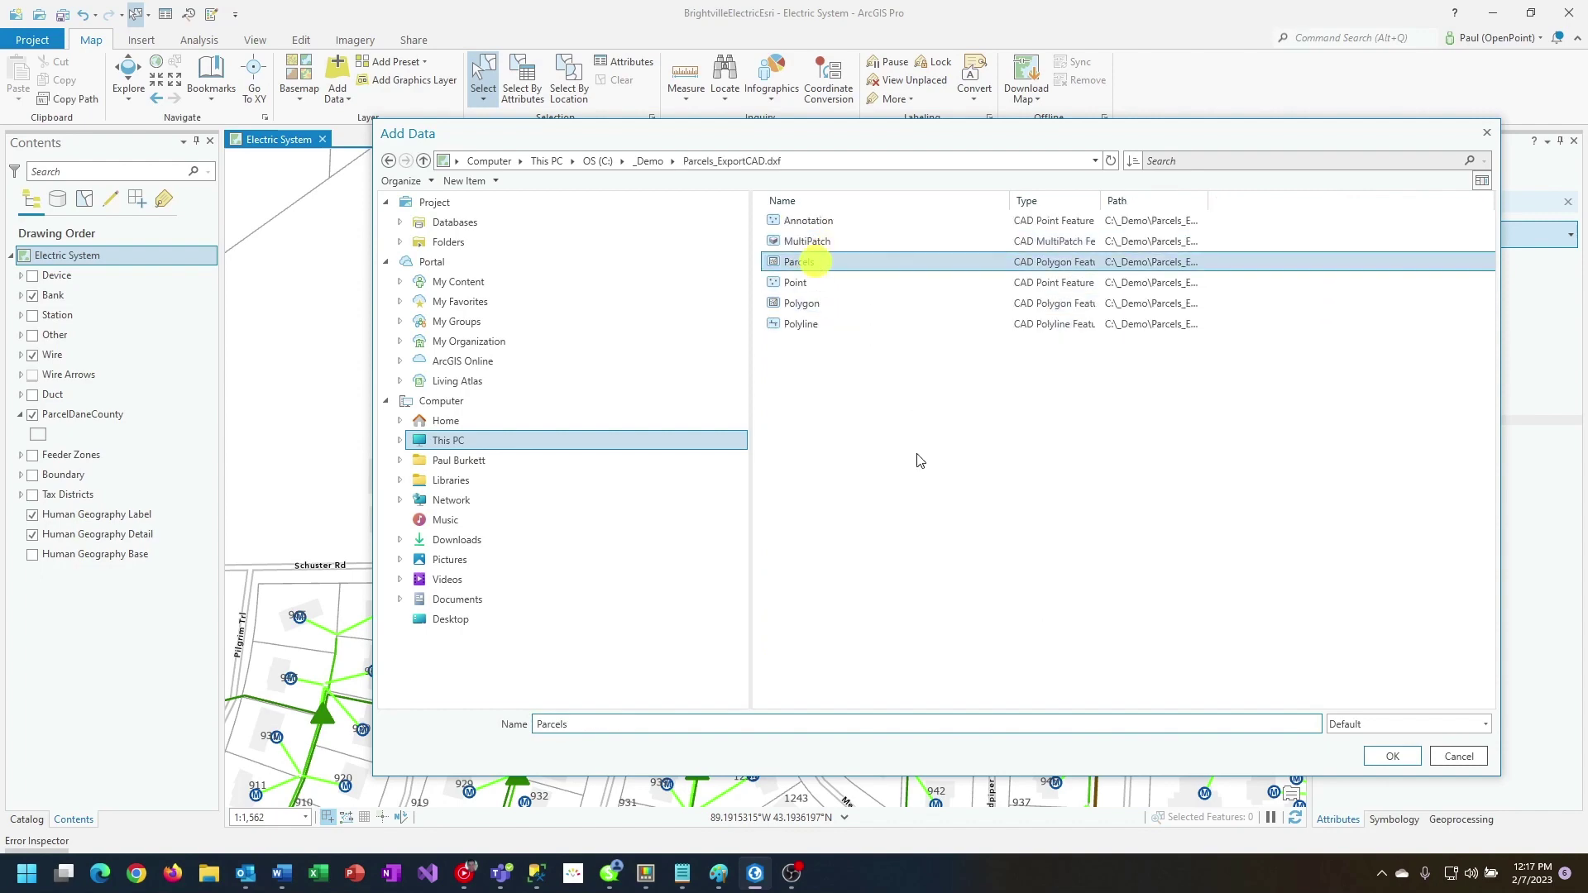
{"action": "left_click", "coordinate": [1392, 756]}
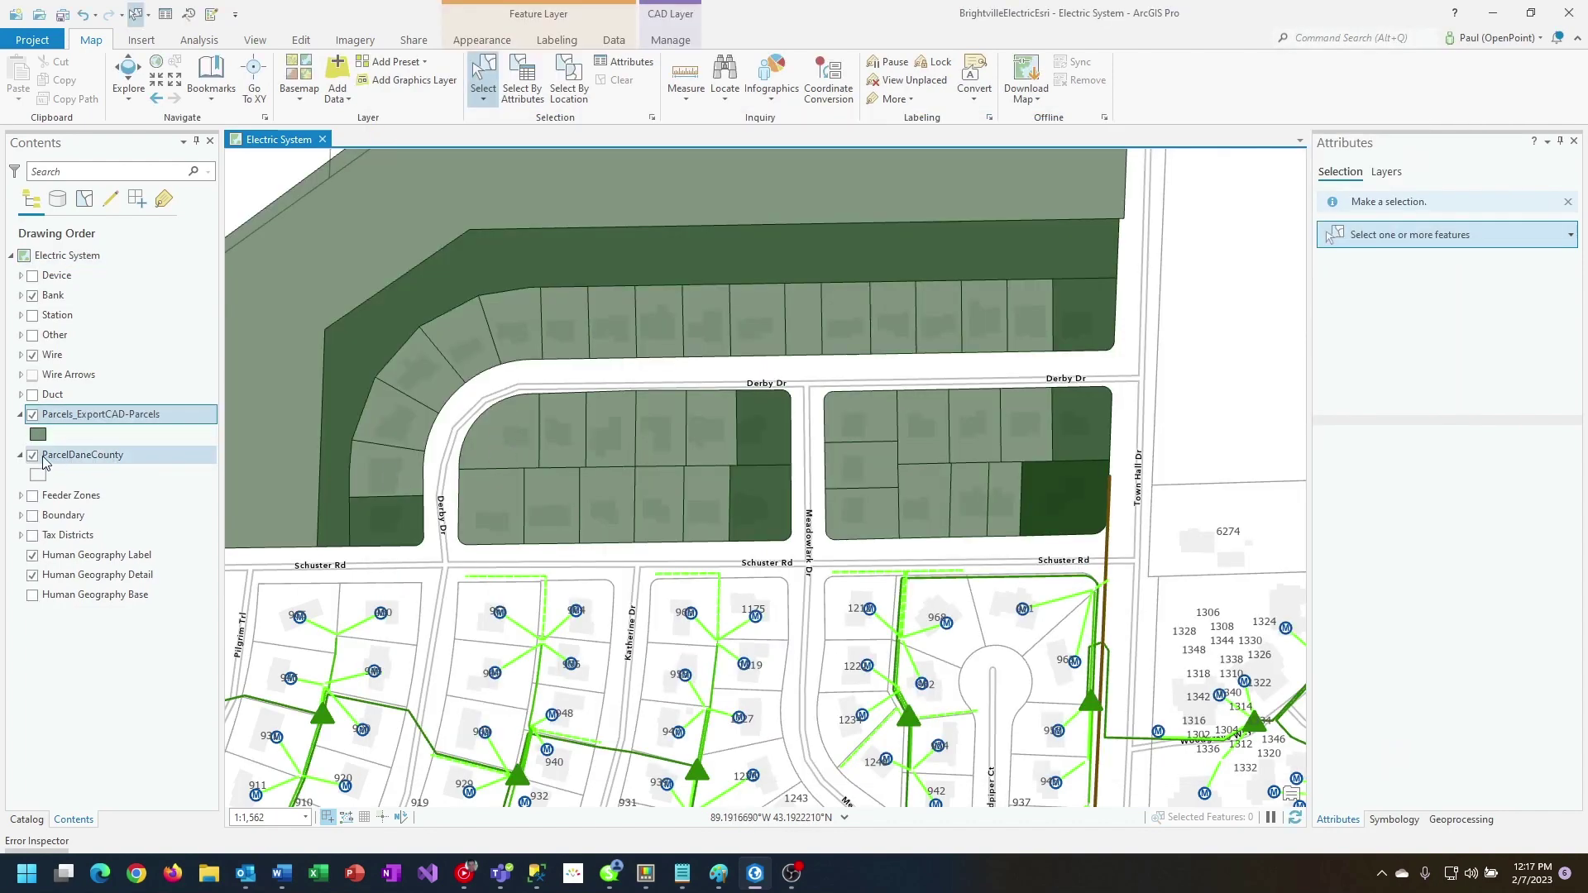
Give the Parcels_ExportCAD-Parcels layer the Parcel Blue outline symbol.
{"action": "left_click", "coordinate": [37, 435]}
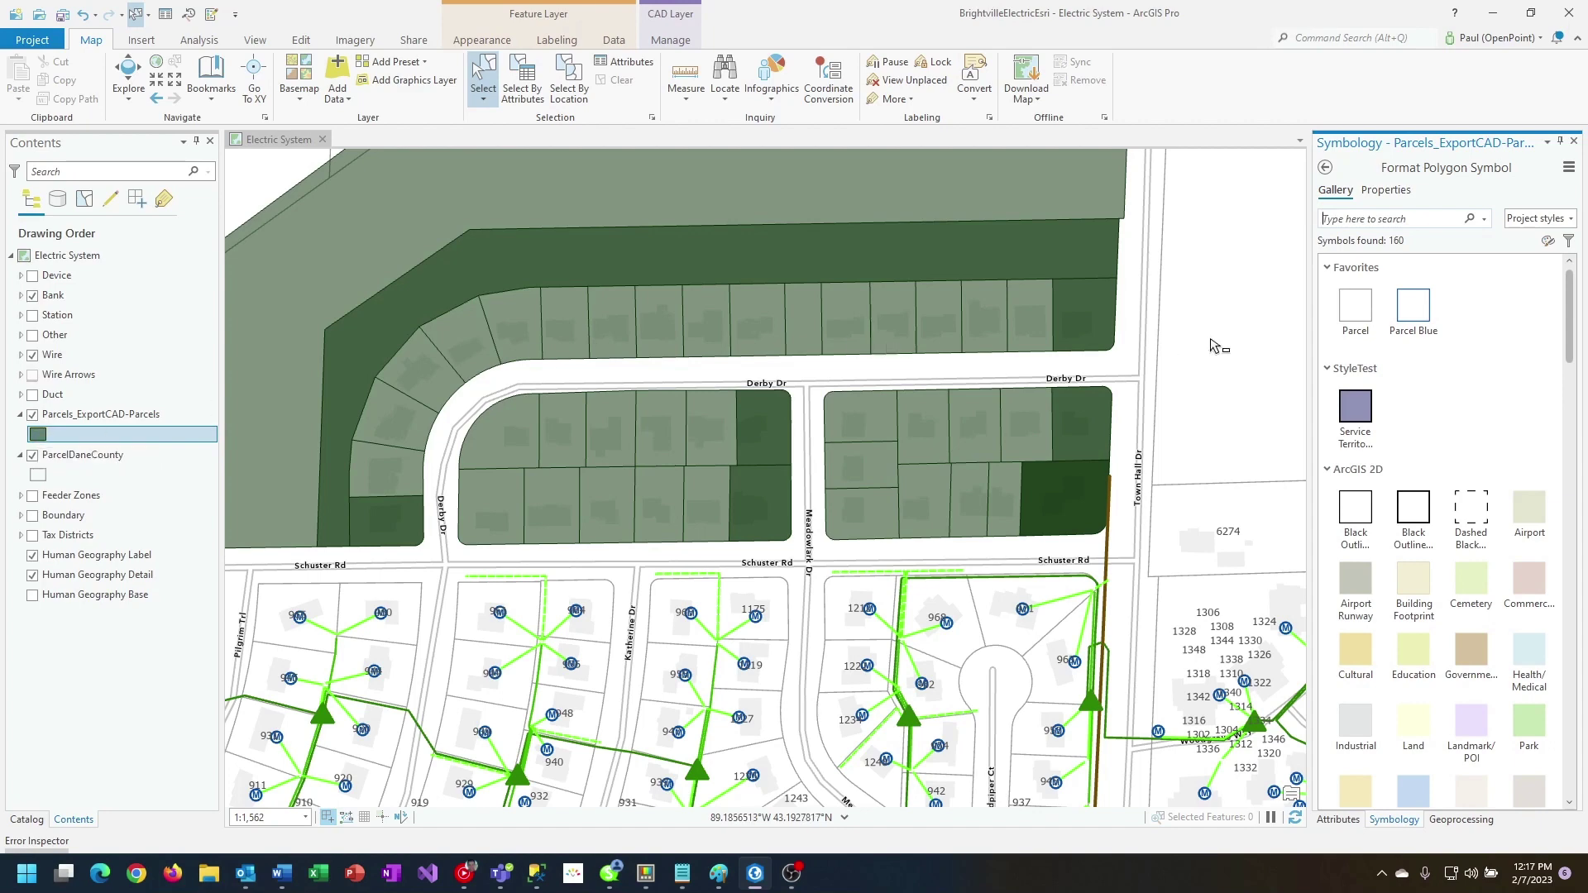
{"action": "left_click", "coordinate": [1427, 314]}
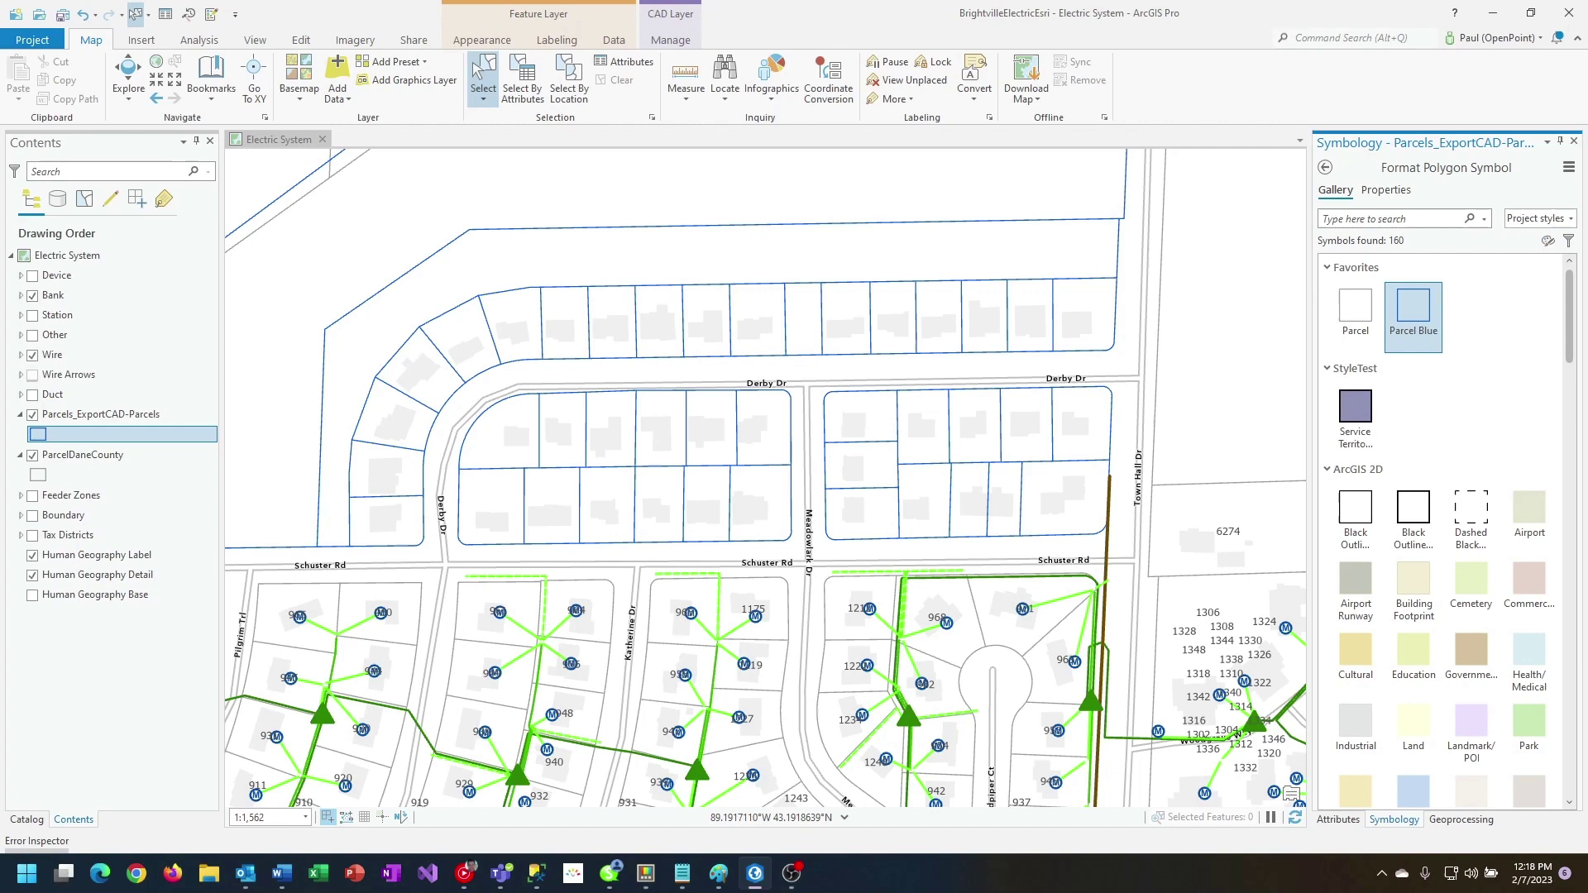
Remove the temporary Parcels_ExportCAD-Parcels layer from the Contents pane.
{"action": "left_click", "coordinate": [53, 296]}
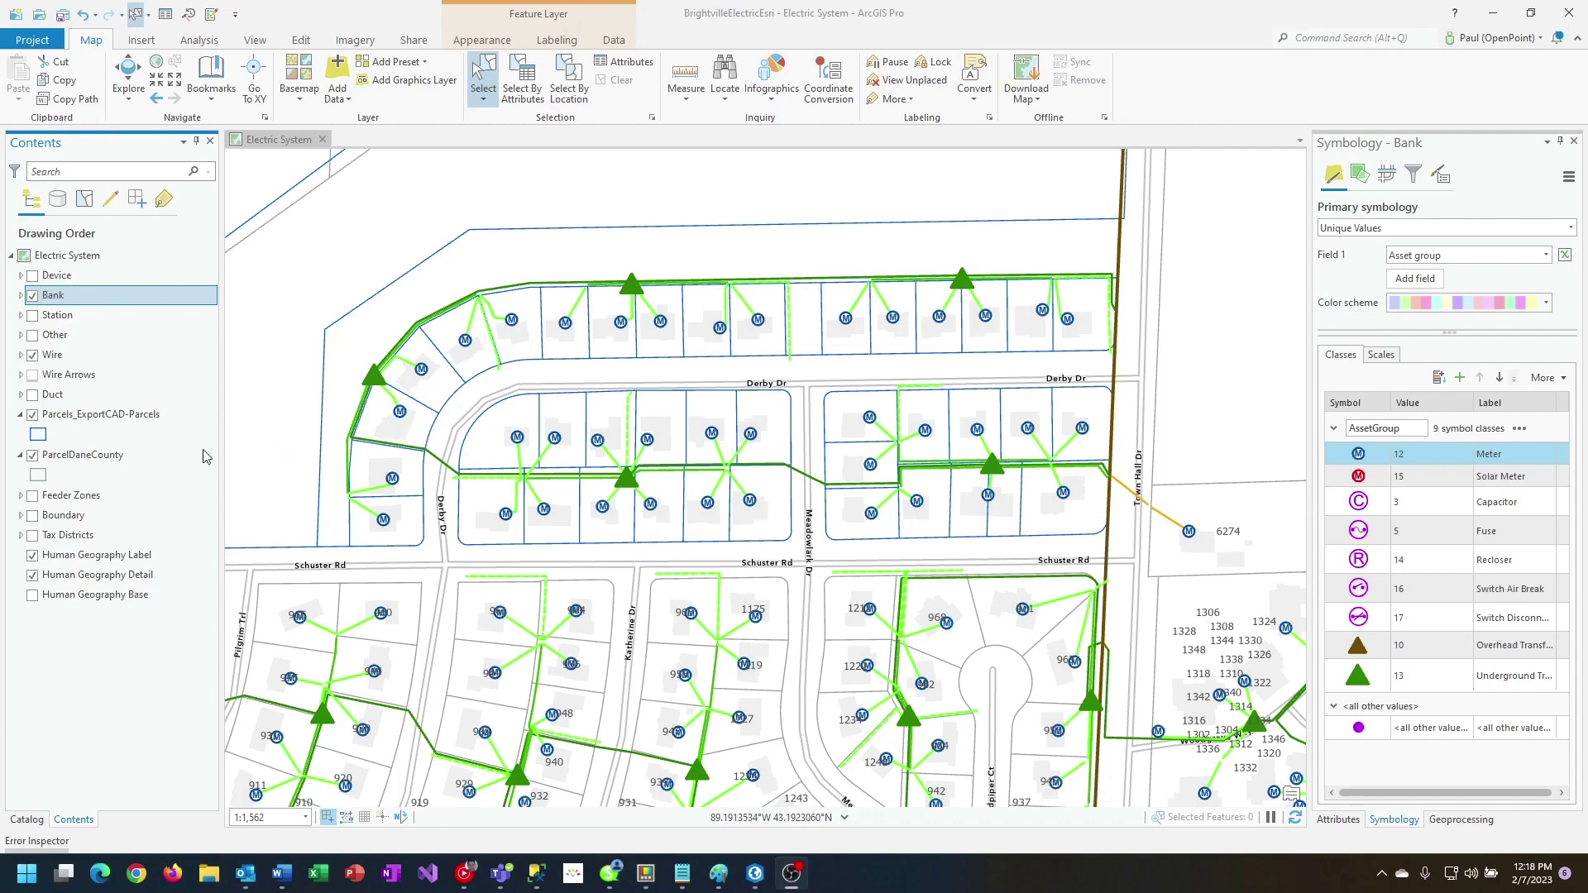
{"action": "left_click", "coordinate": [86, 419]}
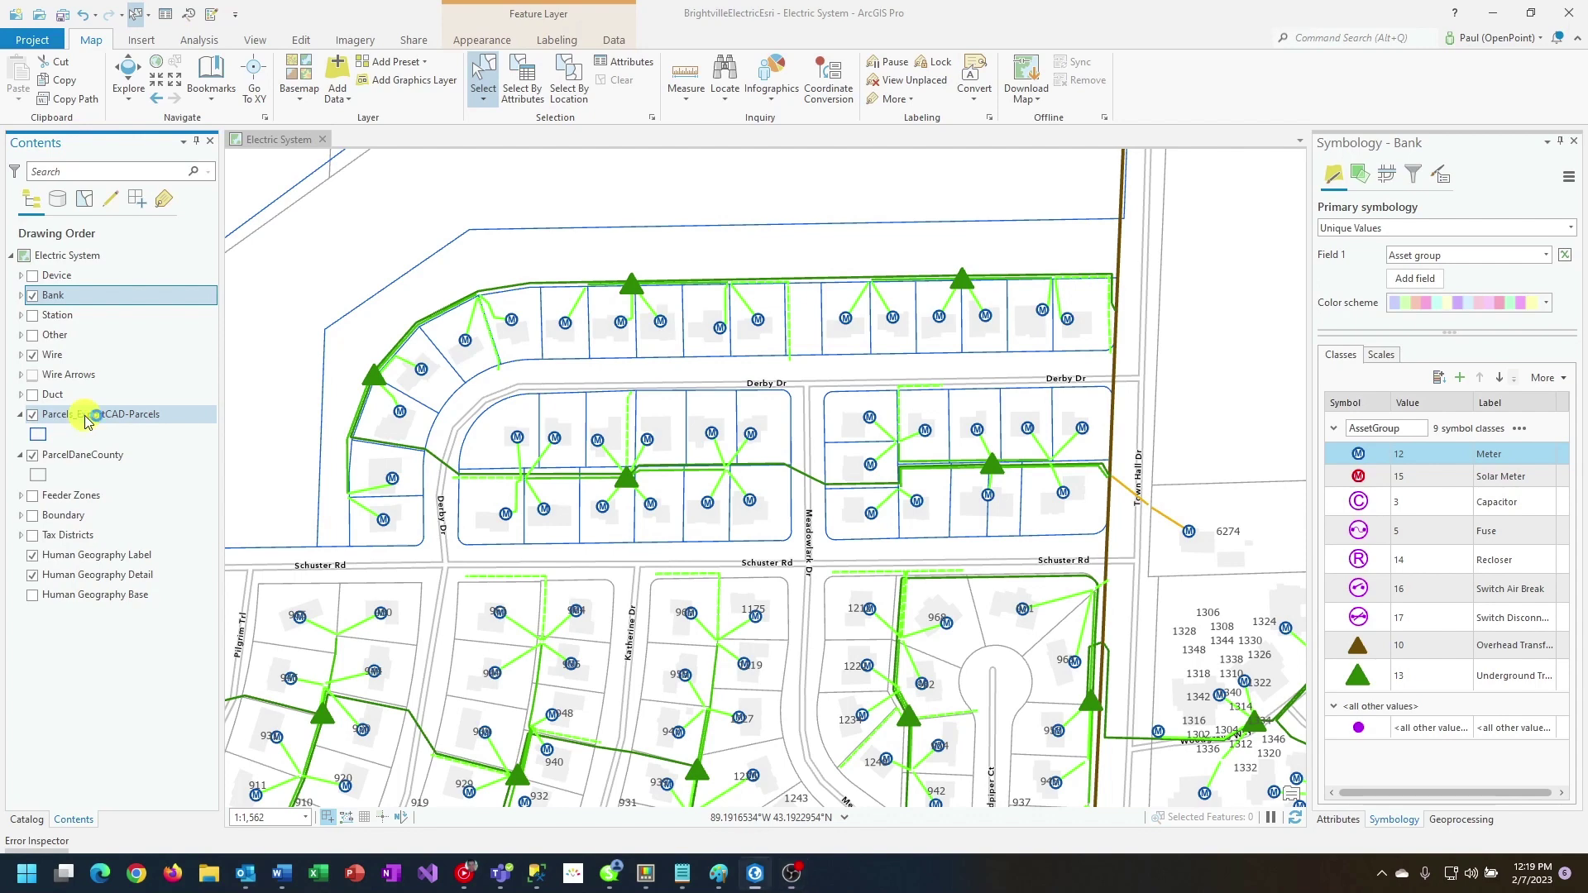
{"action": "right_click", "coordinate": [105, 418]}
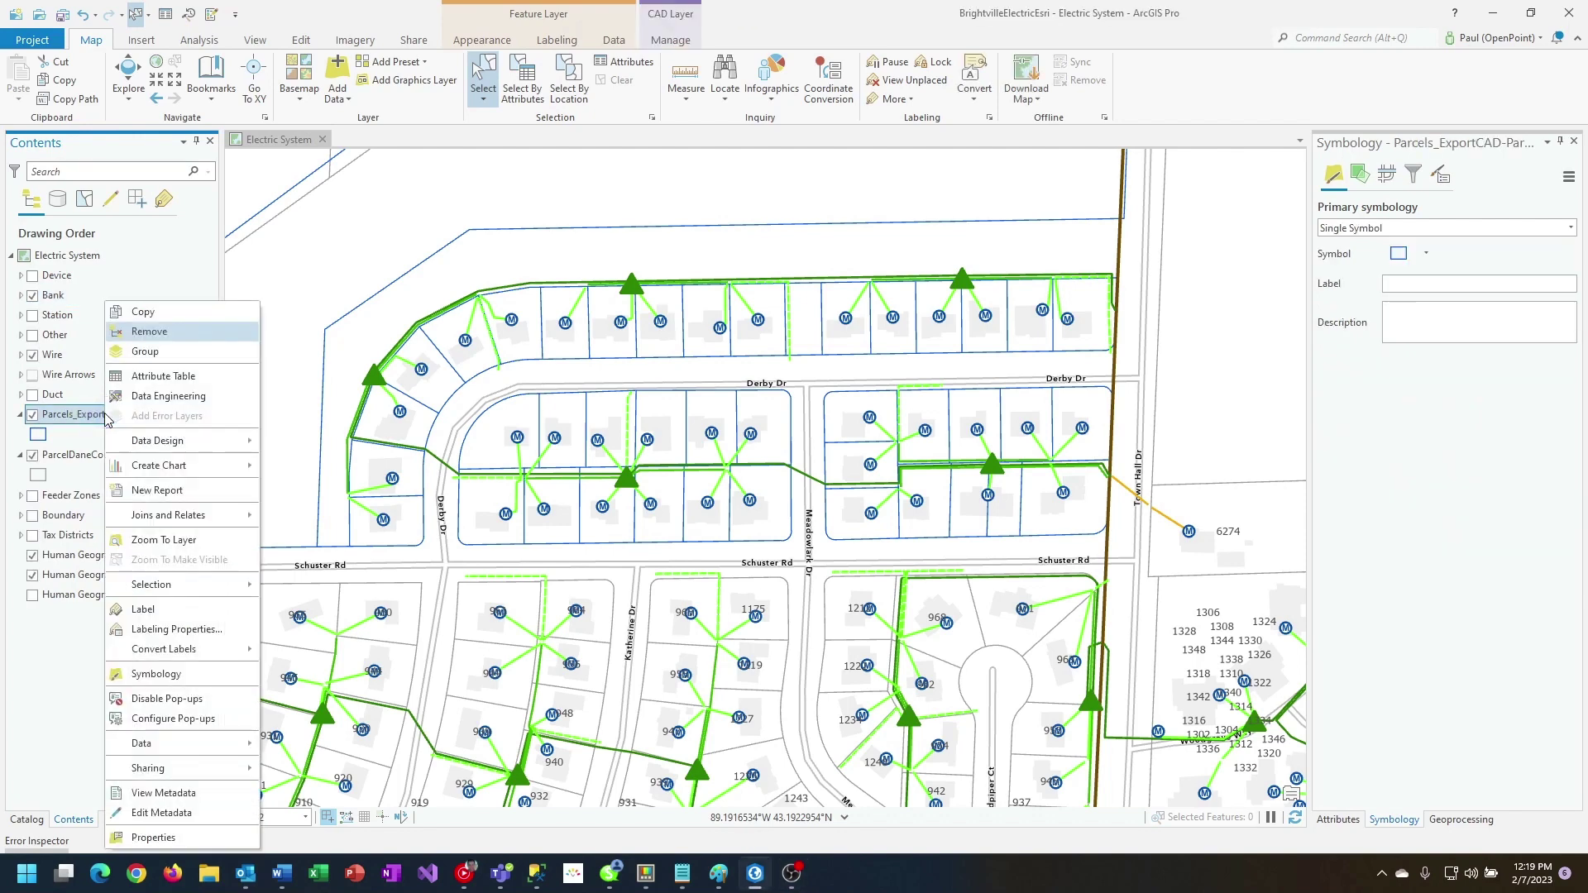
{"action": "left_click", "coordinate": [160, 330]}
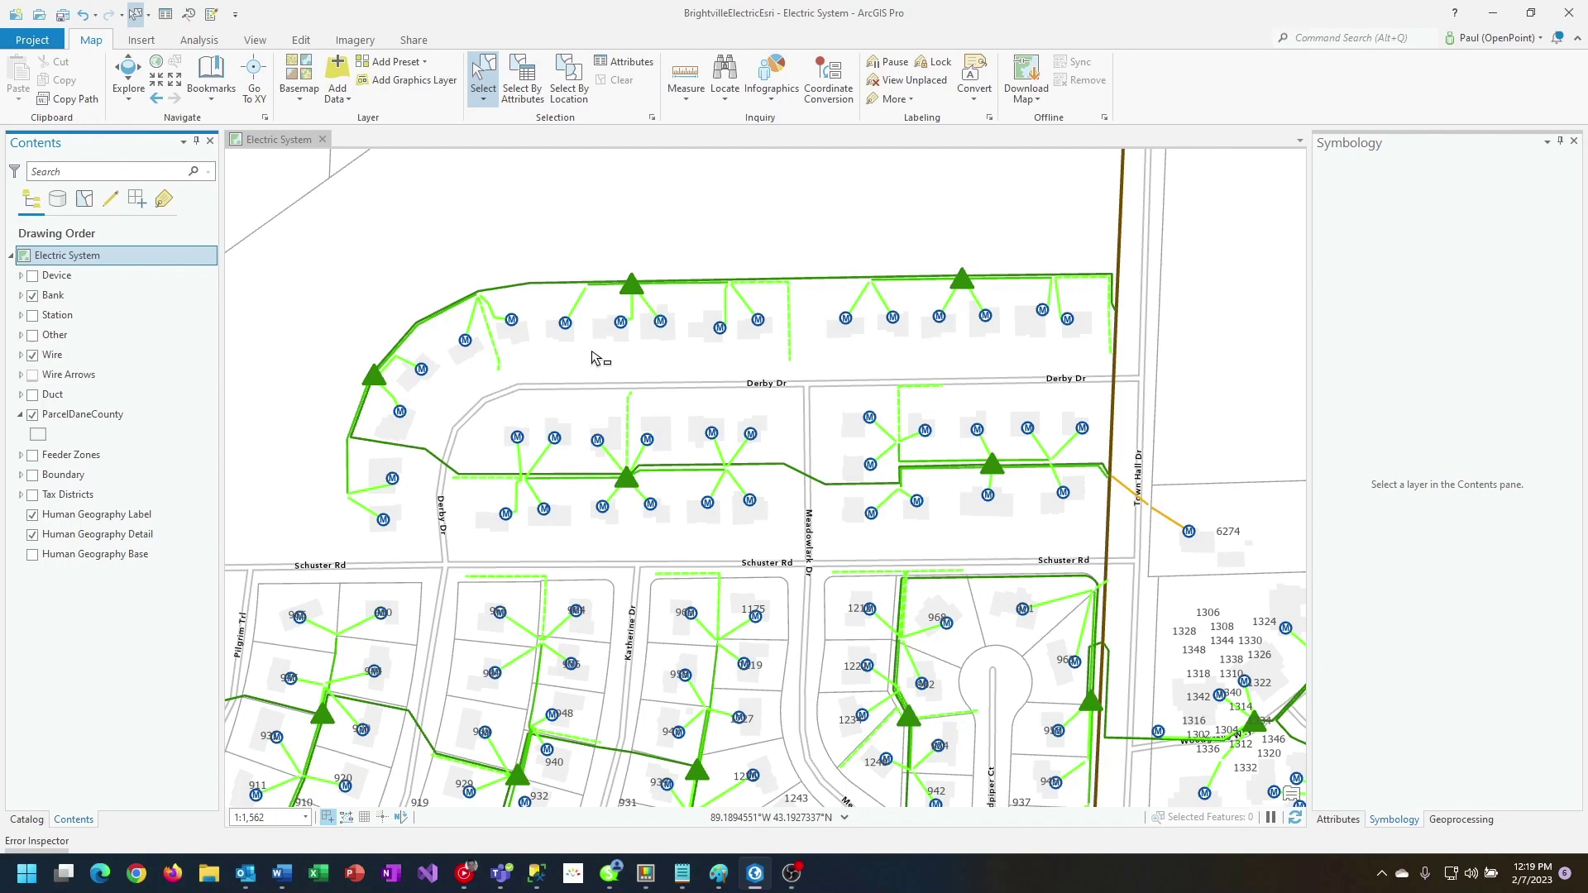
Start a feature class export into the BrightvilleElectricEsri.sde database from the Catalog.
{"action": "left_click", "coordinate": [29, 822]}
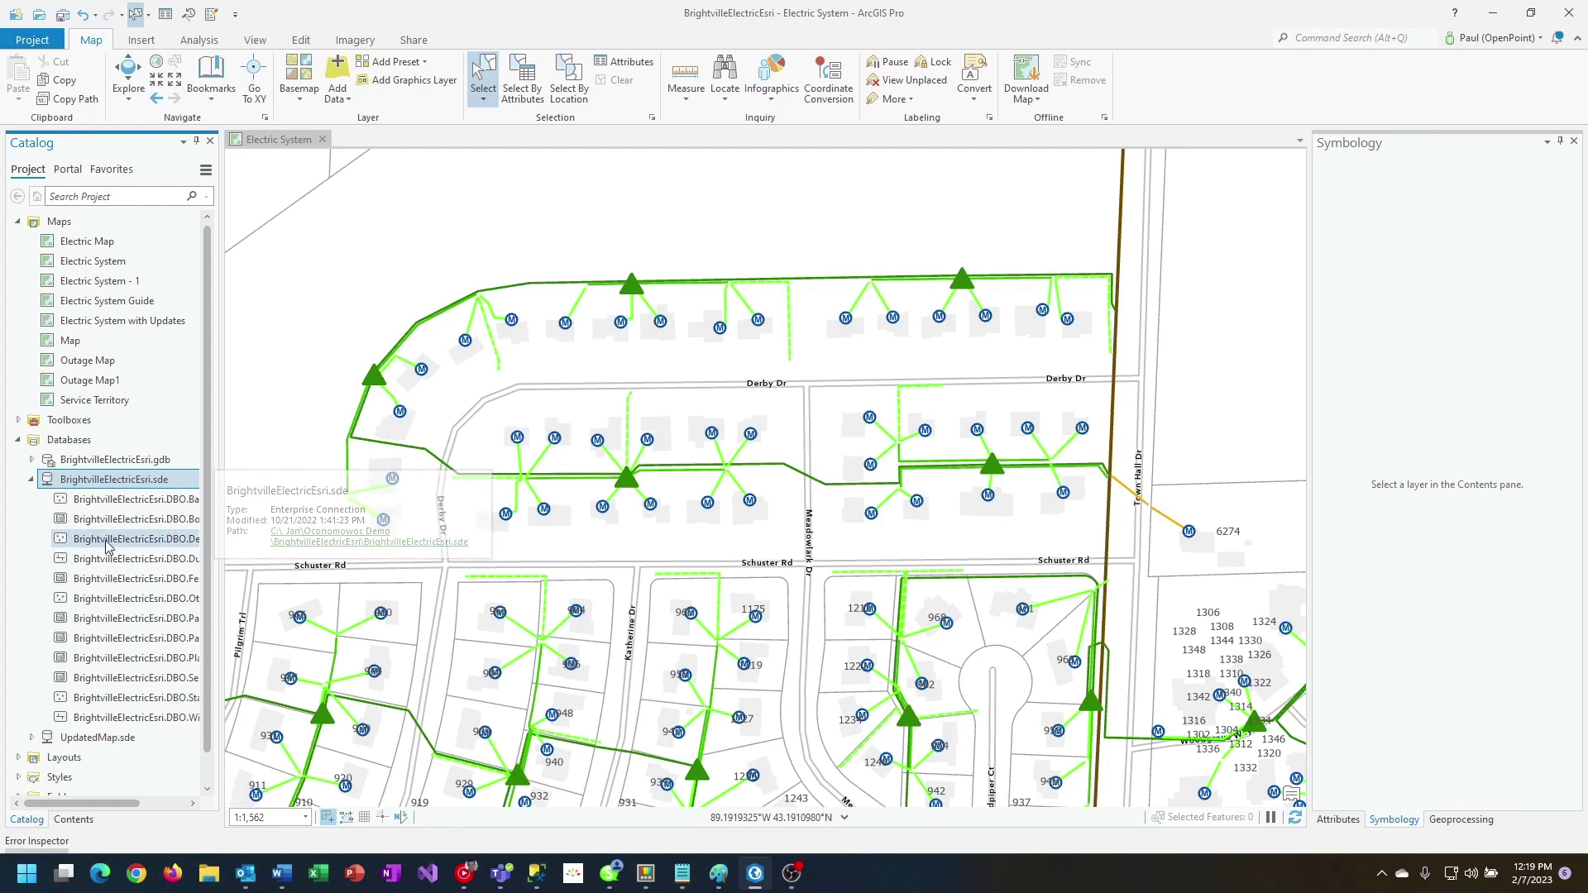
{"action": "right_click", "coordinate": [168, 486]}
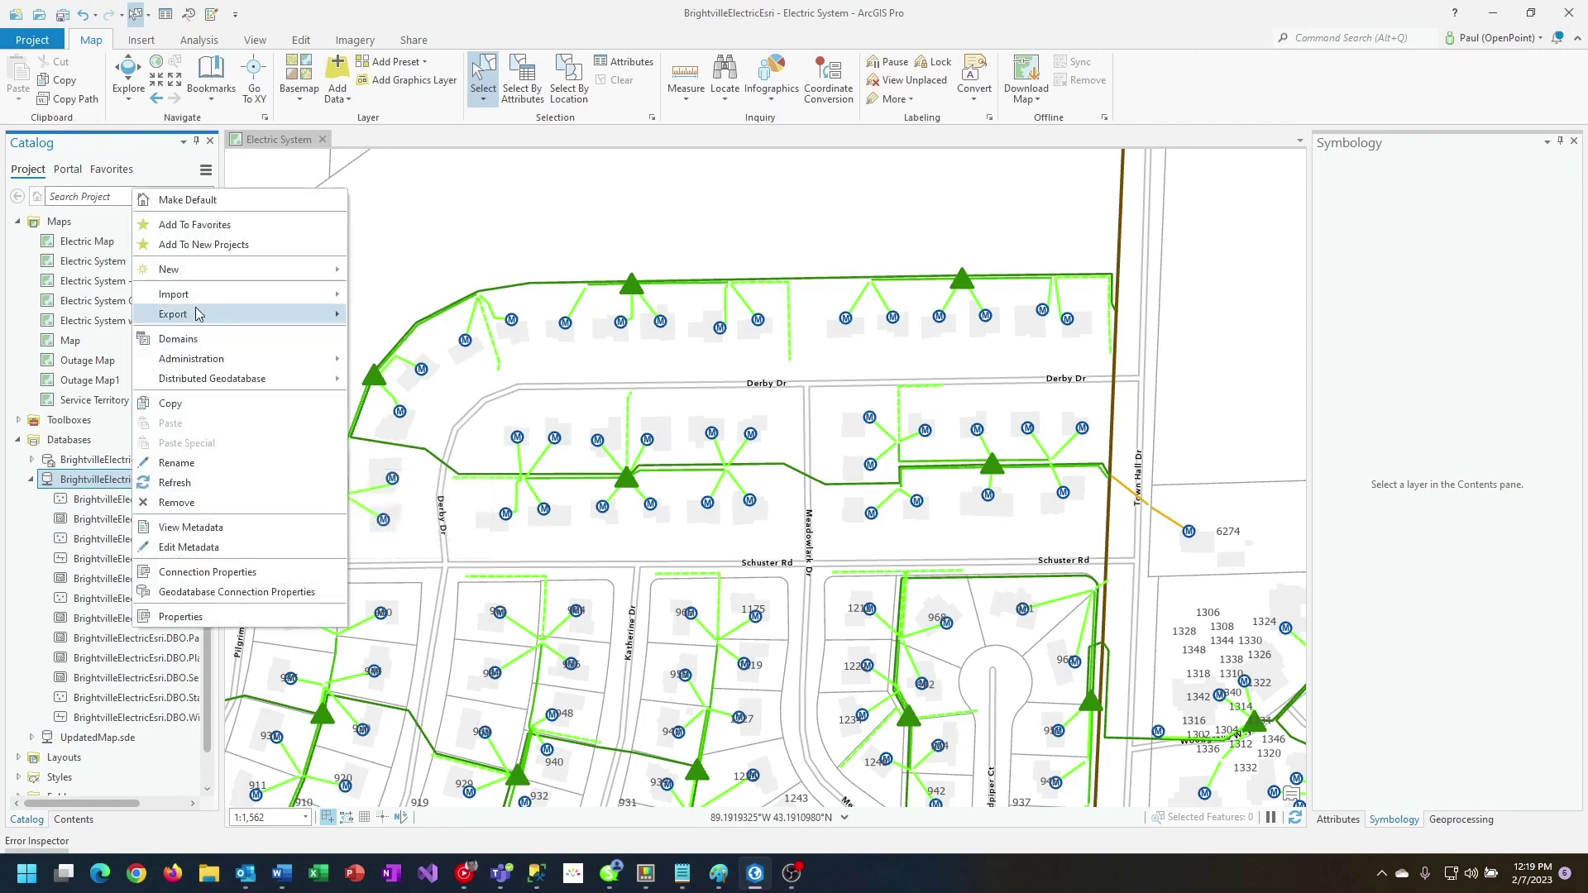
{"action": "mouse_move", "coordinate": [199, 314]}
{"action": "left_click", "coordinate": [453, 305]}
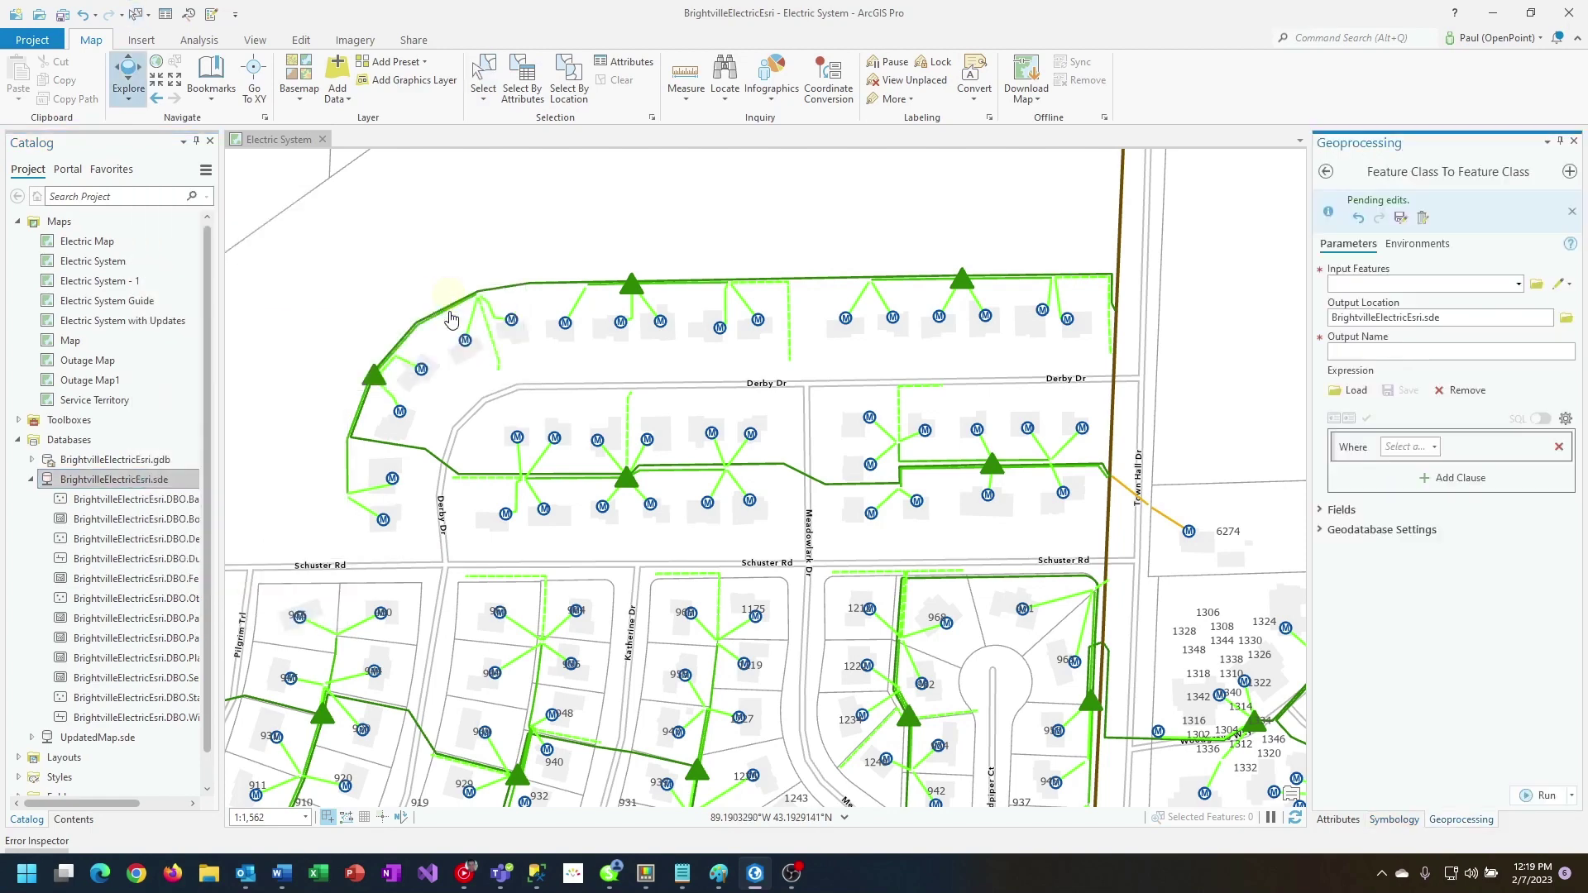
Set the input features to Parcels in C:\_Demo\DaneCountyGIS Geodatabase\zipfolder\data.gdb.
{"action": "left_click", "coordinate": [1537, 285]}
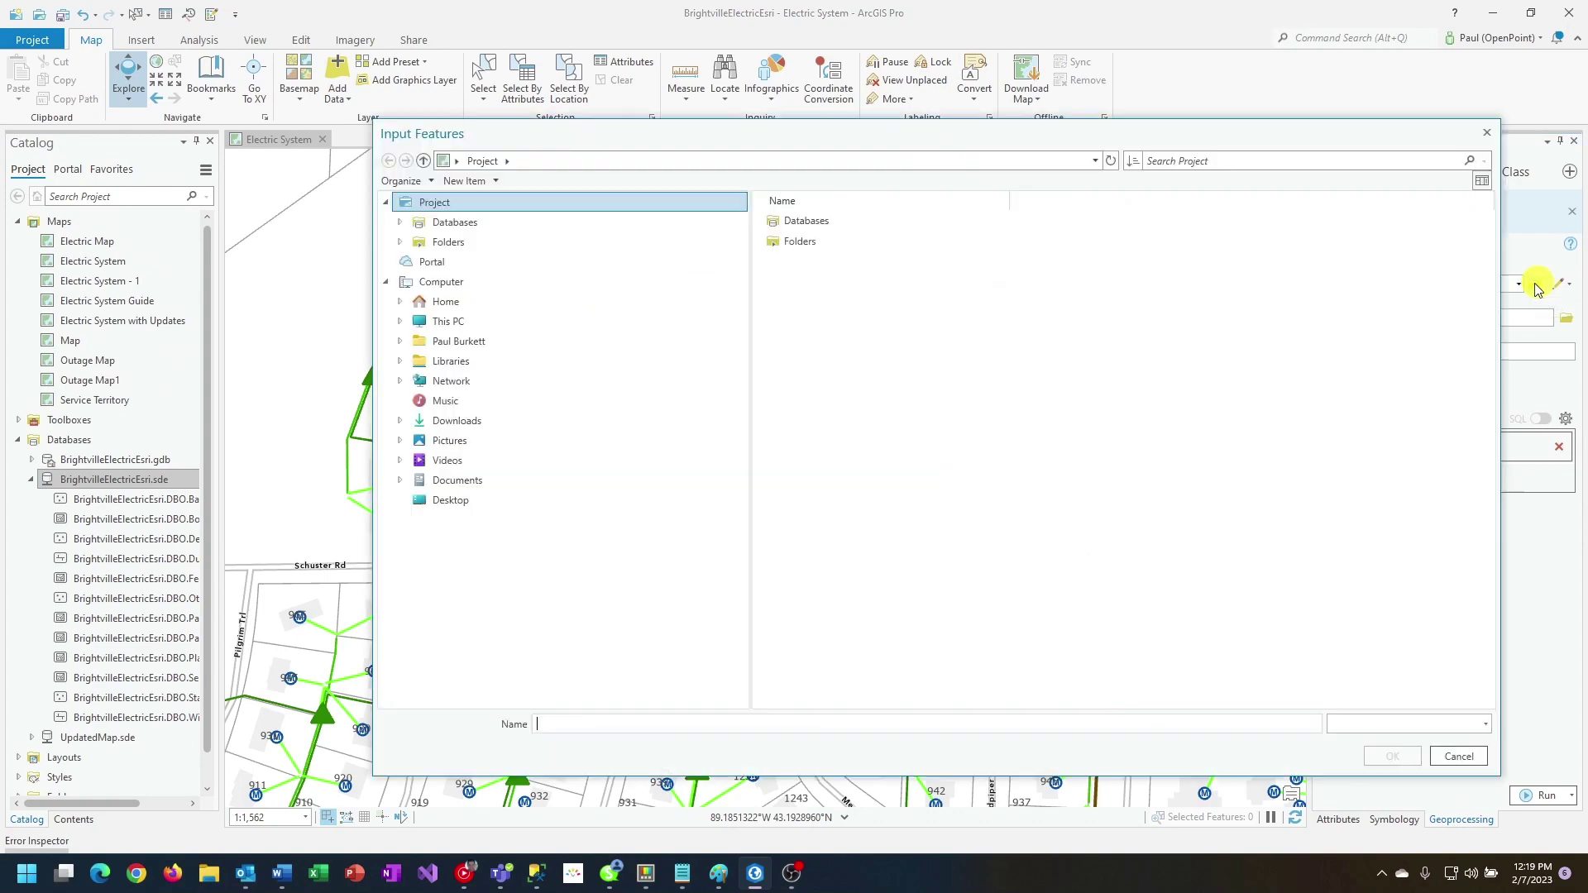
{"action": "left_click", "coordinate": [464, 442]}
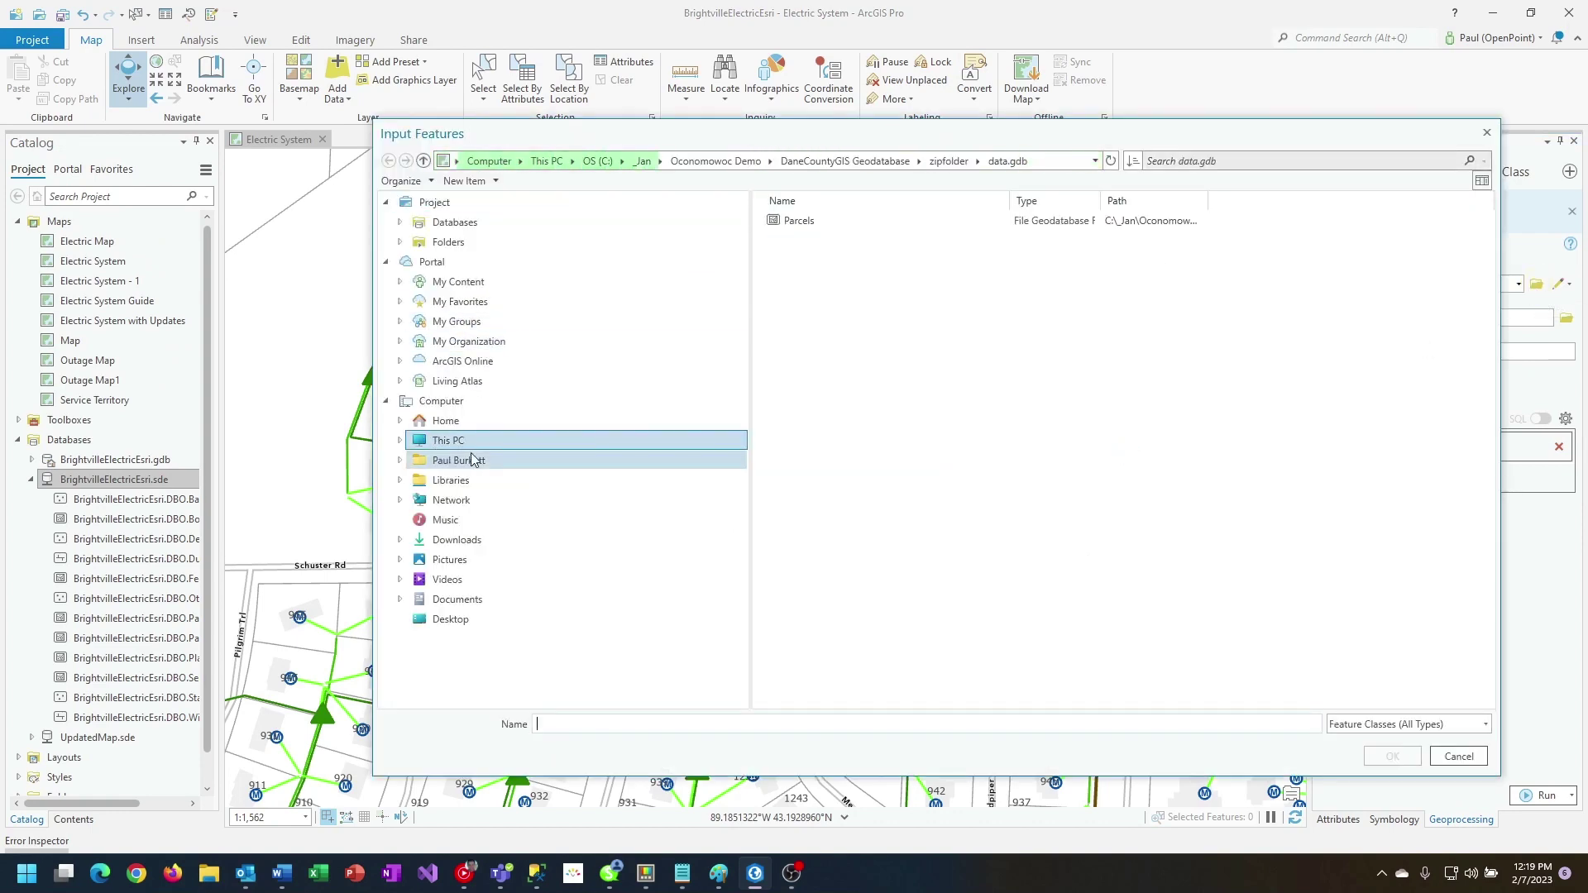
{"action": "double_click", "coordinate": [802, 220]}
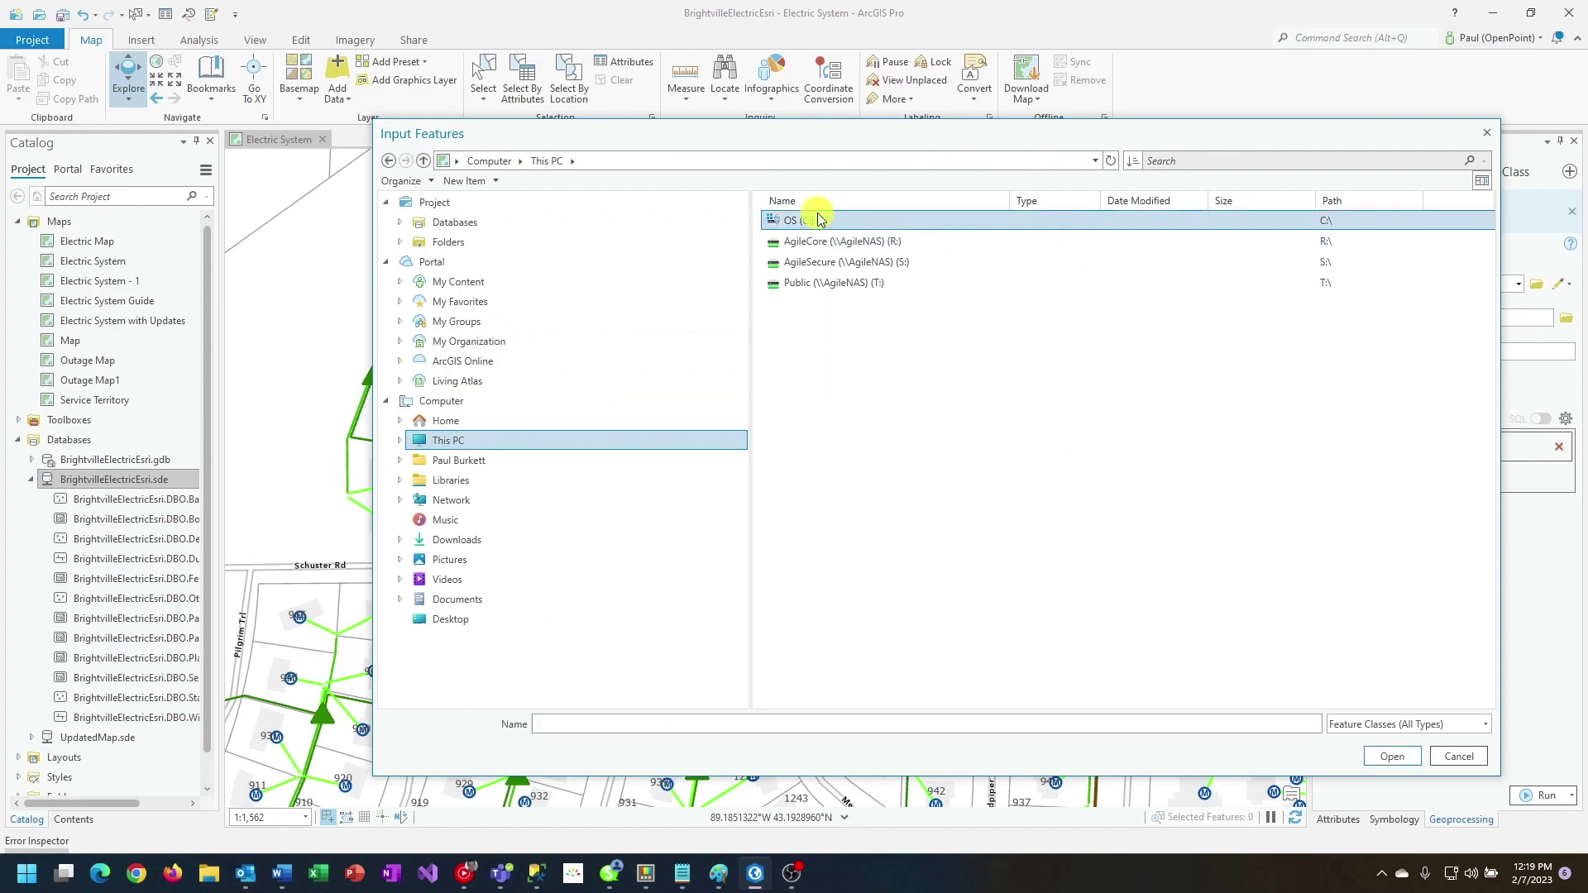
{"action": "double_click", "coordinate": [835, 304]}
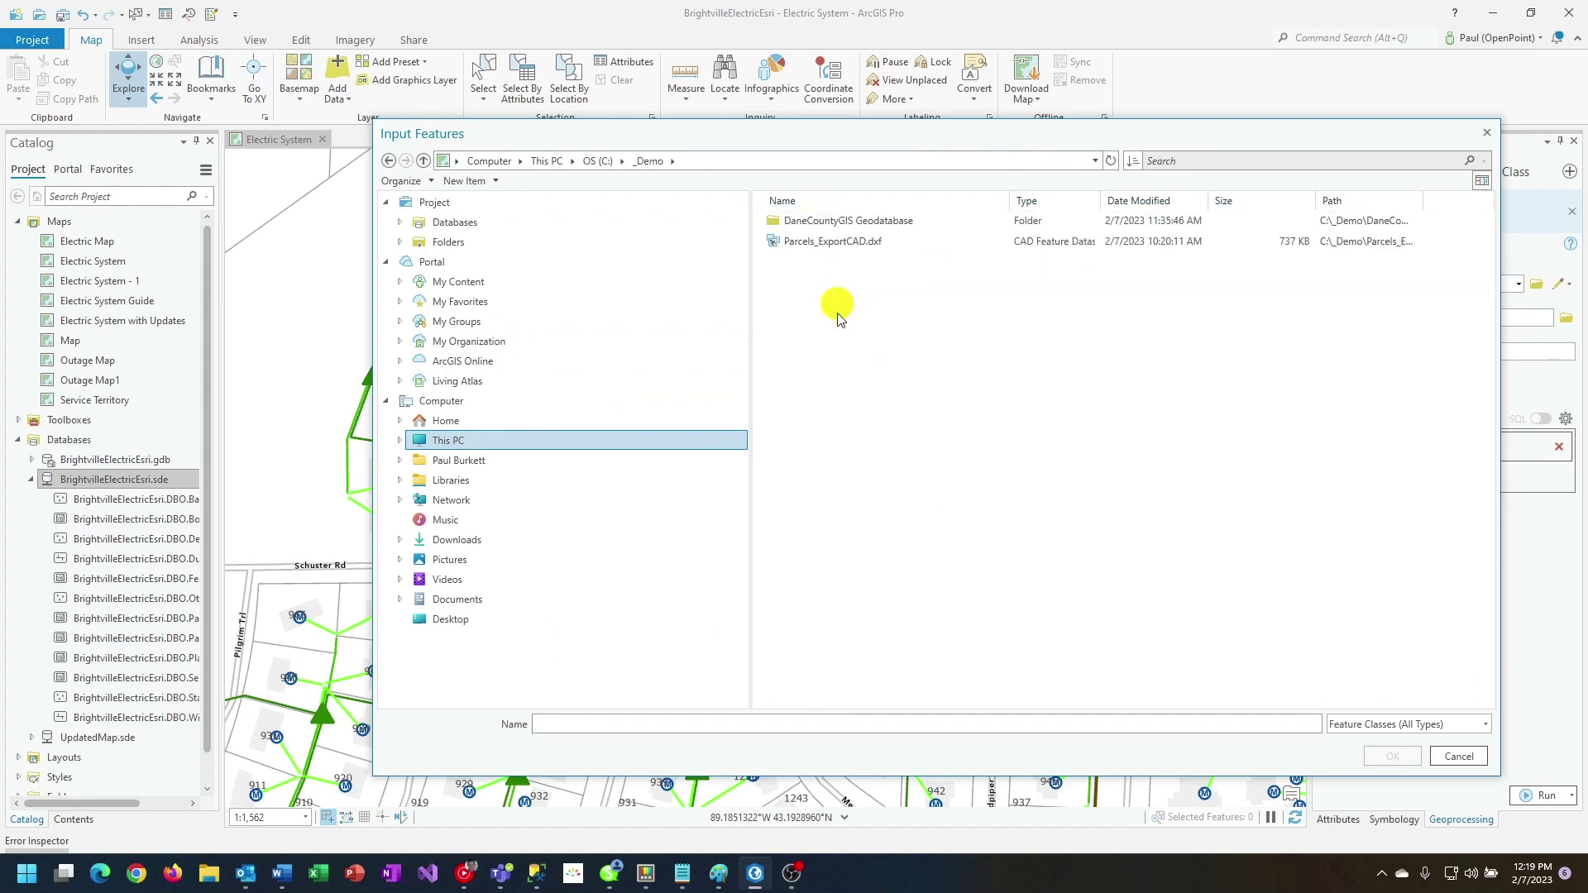
{"action": "double_click", "coordinate": [833, 221]}
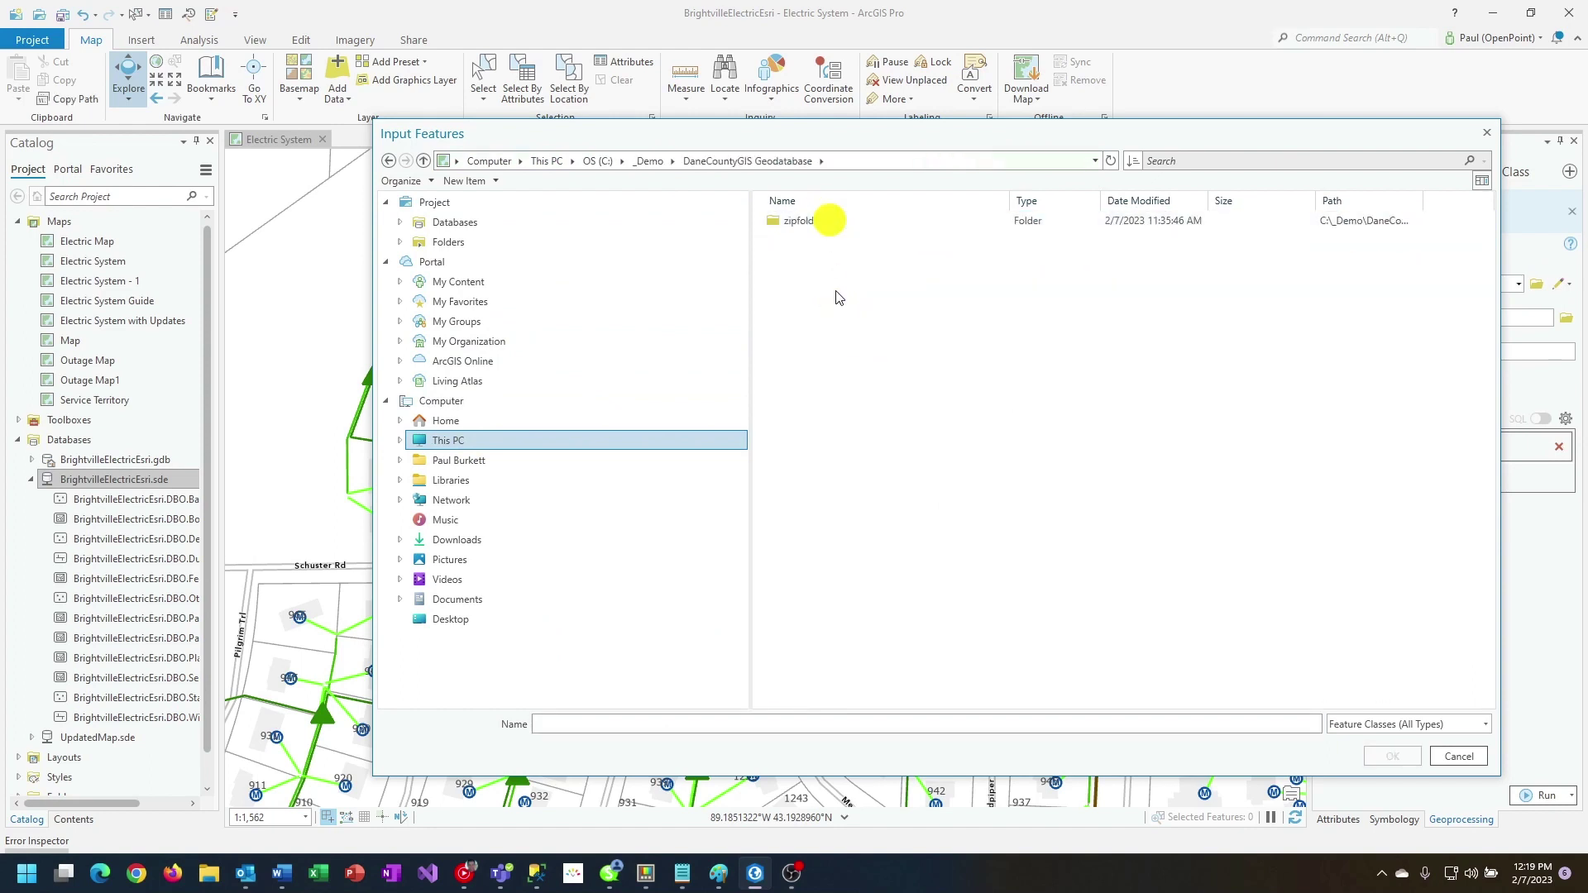
{"action": "left_click", "coordinate": [799, 229]}
{"action": "double_click", "coordinate": [799, 229]}
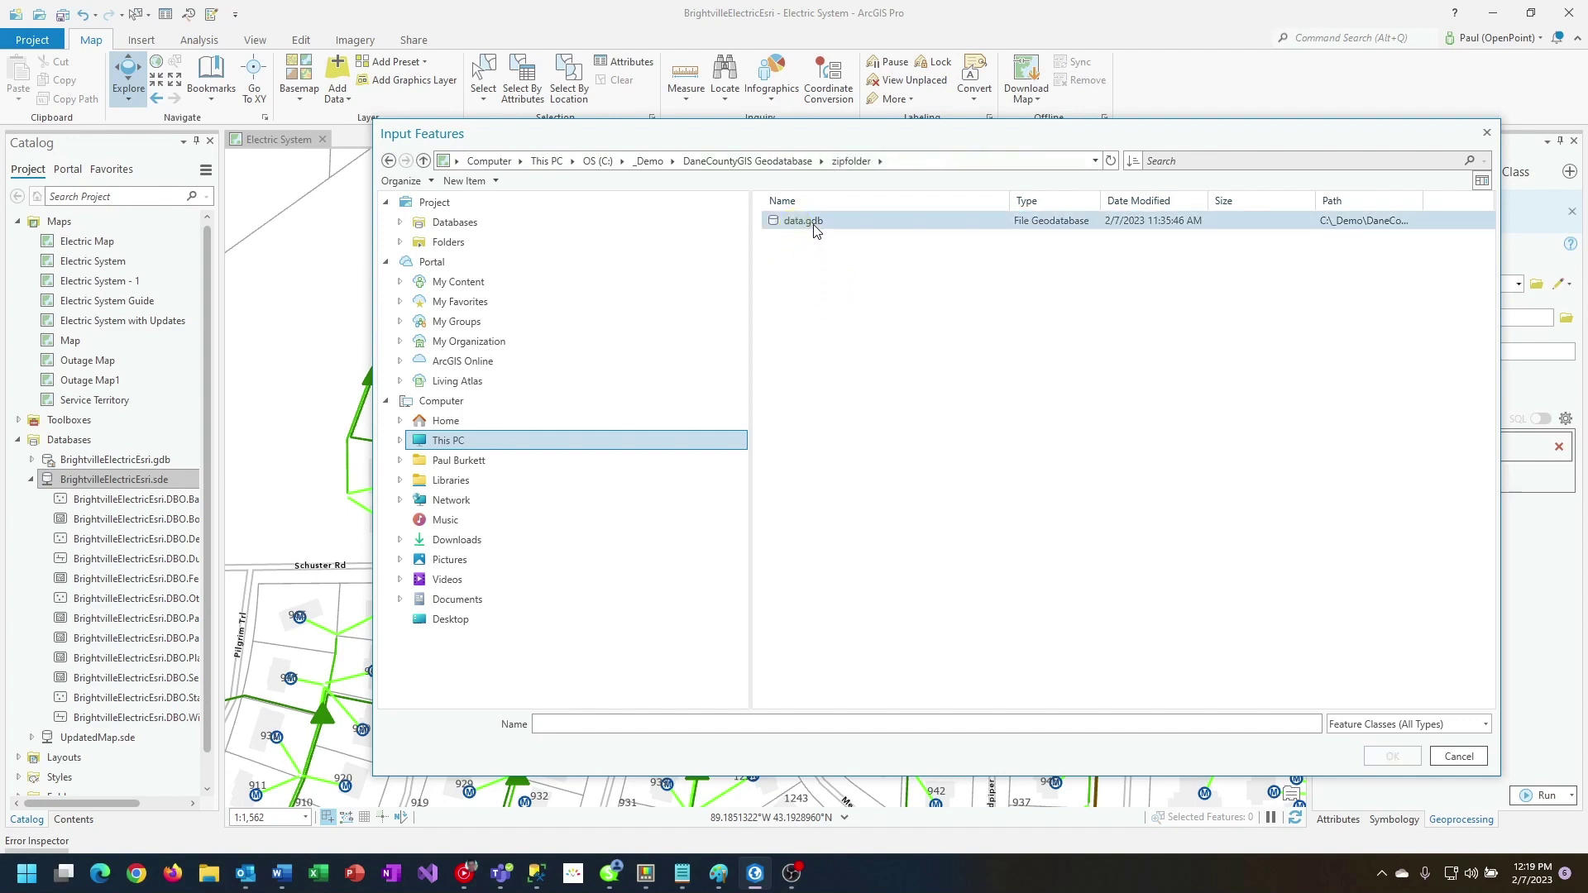
{"action": "double_click", "coordinate": [813, 225]}
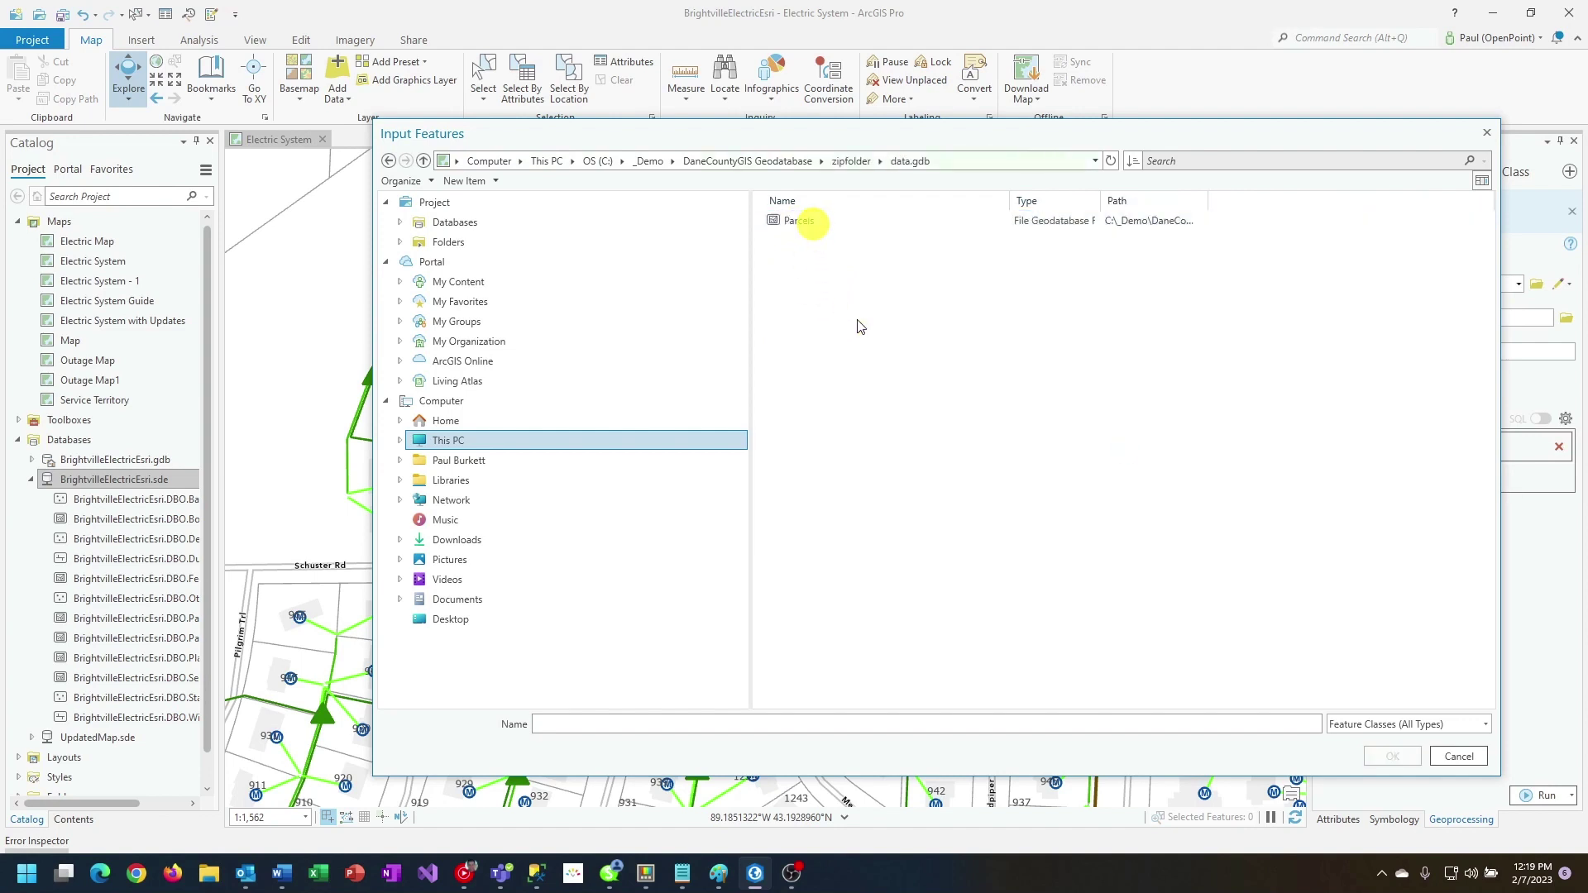
{"action": "left_click", "coordinate": [807, 222]}
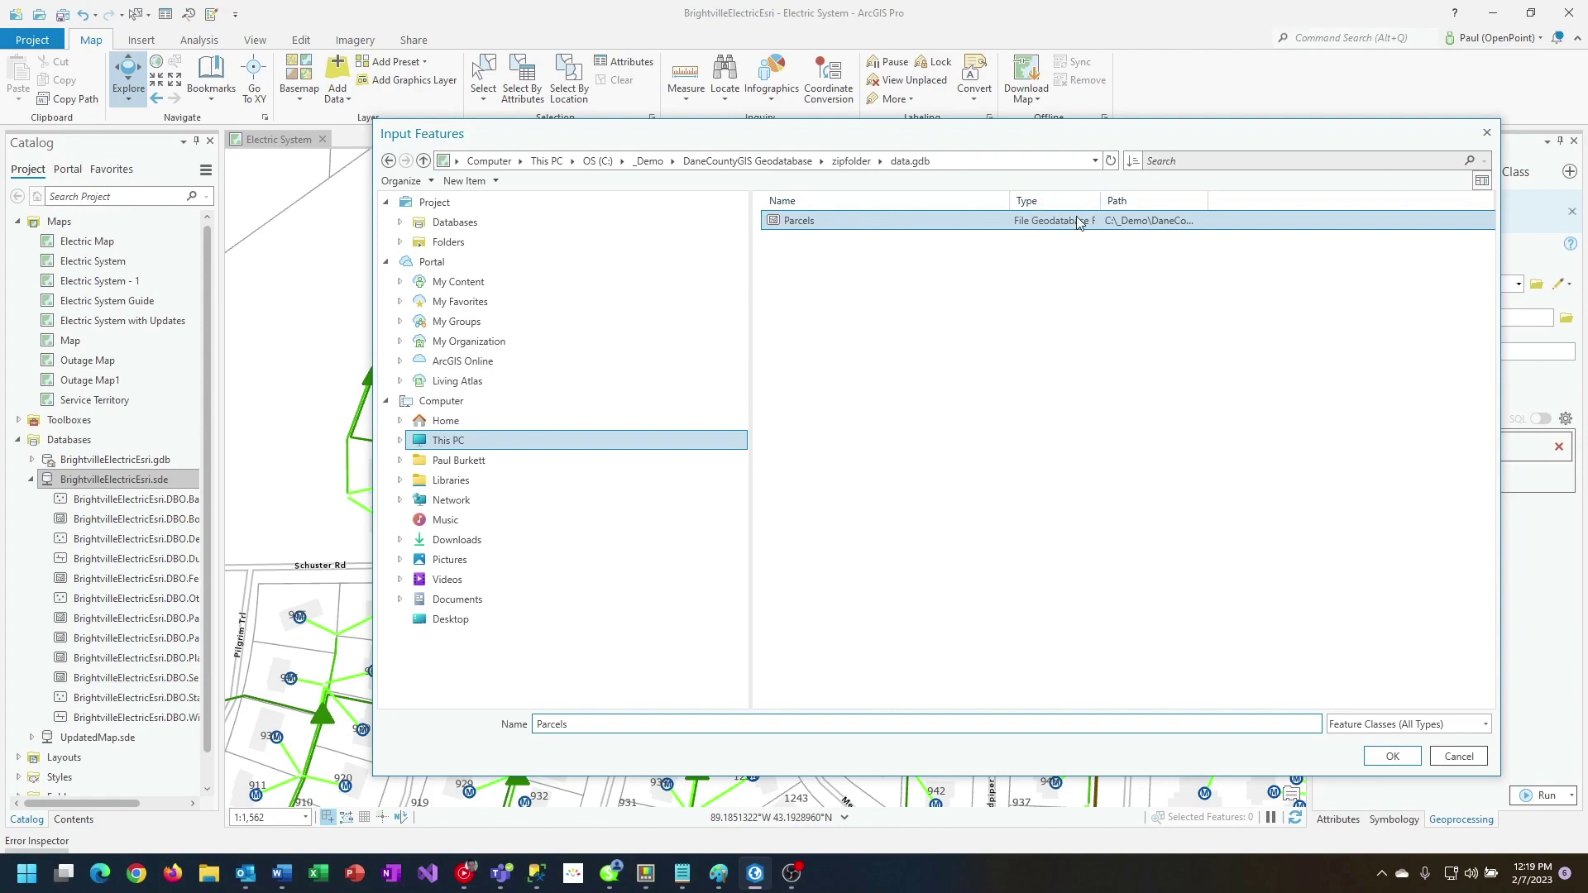
{"action": "left_click", "coordinate": [1383, 754]}
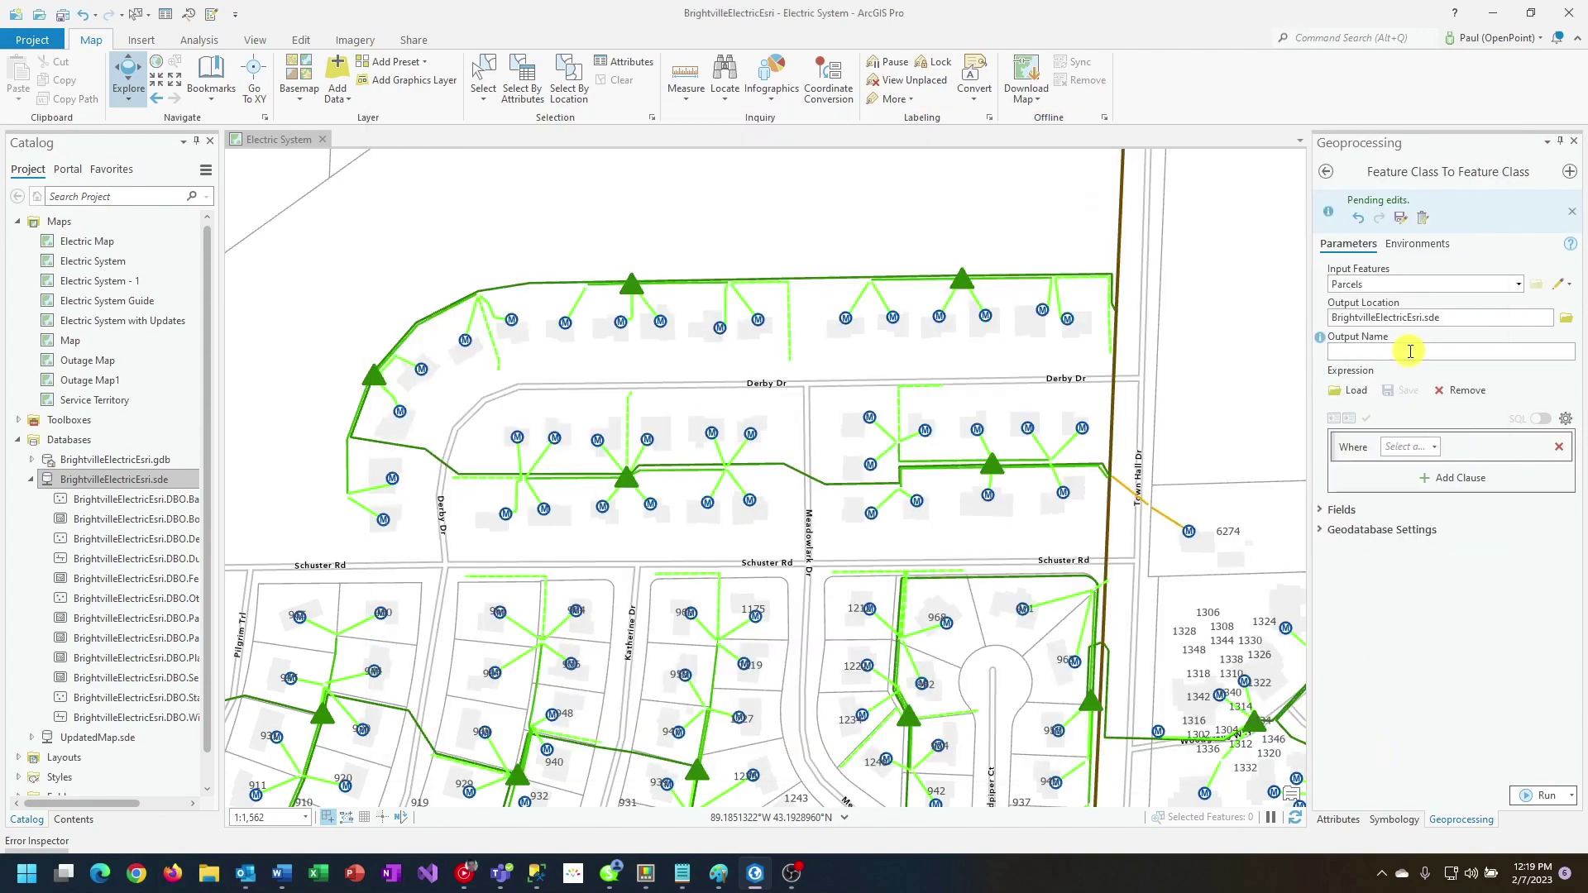
Name the output NewParcels and run the export into BrightvilleElectricEsri.sde.
{"action": "left_click", "coordinate": [1411, 354]}
{"action": "type", "text": "New"}
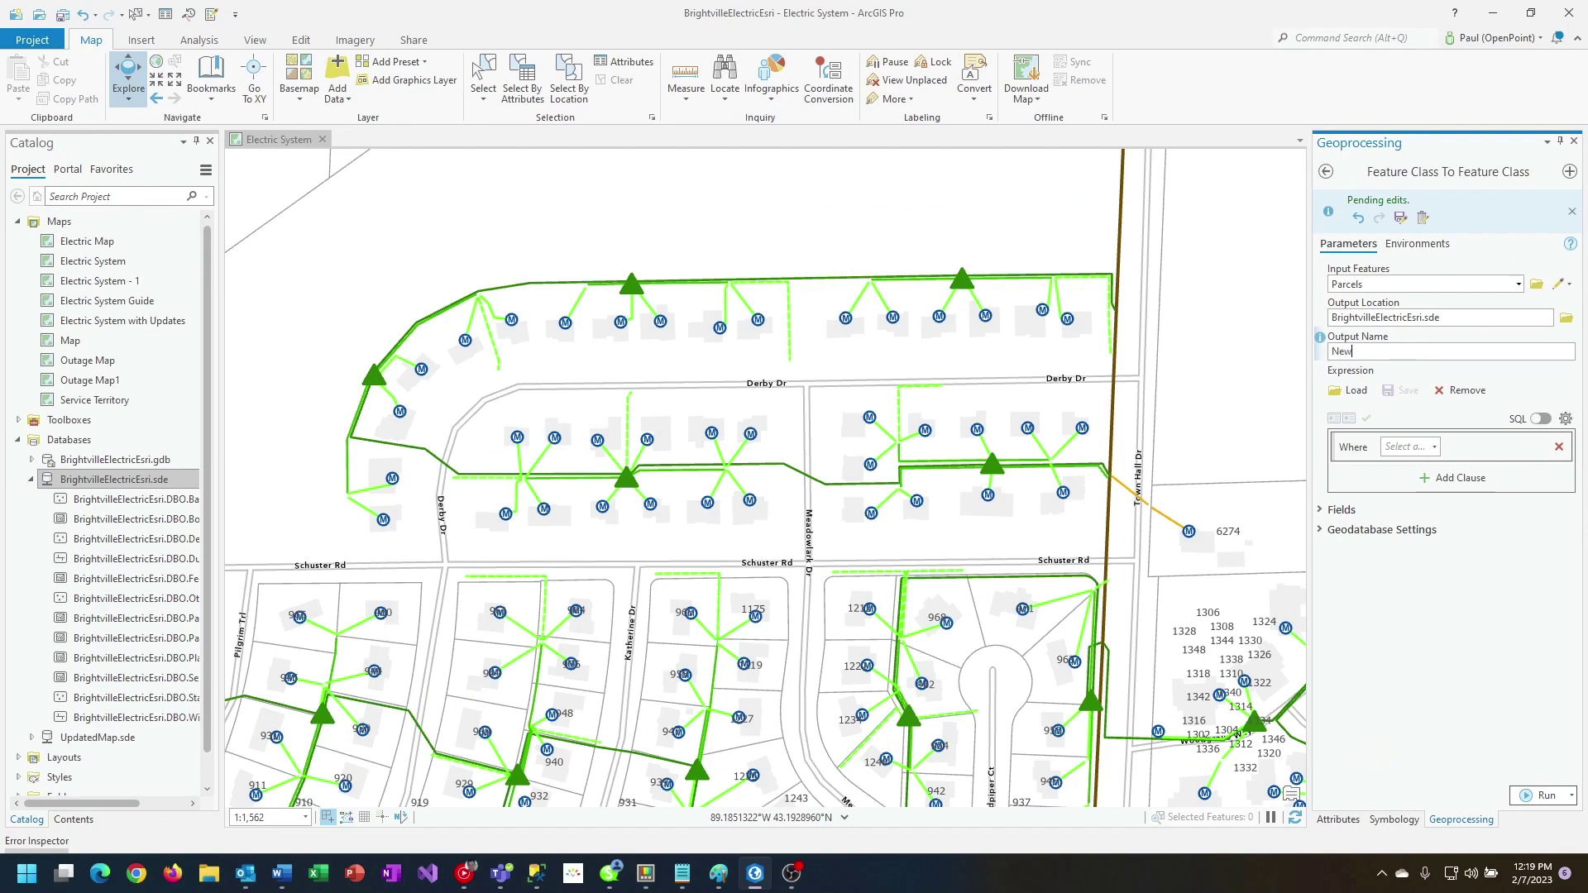
{"action": "type", "text": "Parcels"}
{"action": "left_click", "coordinate": [1541, 795]}
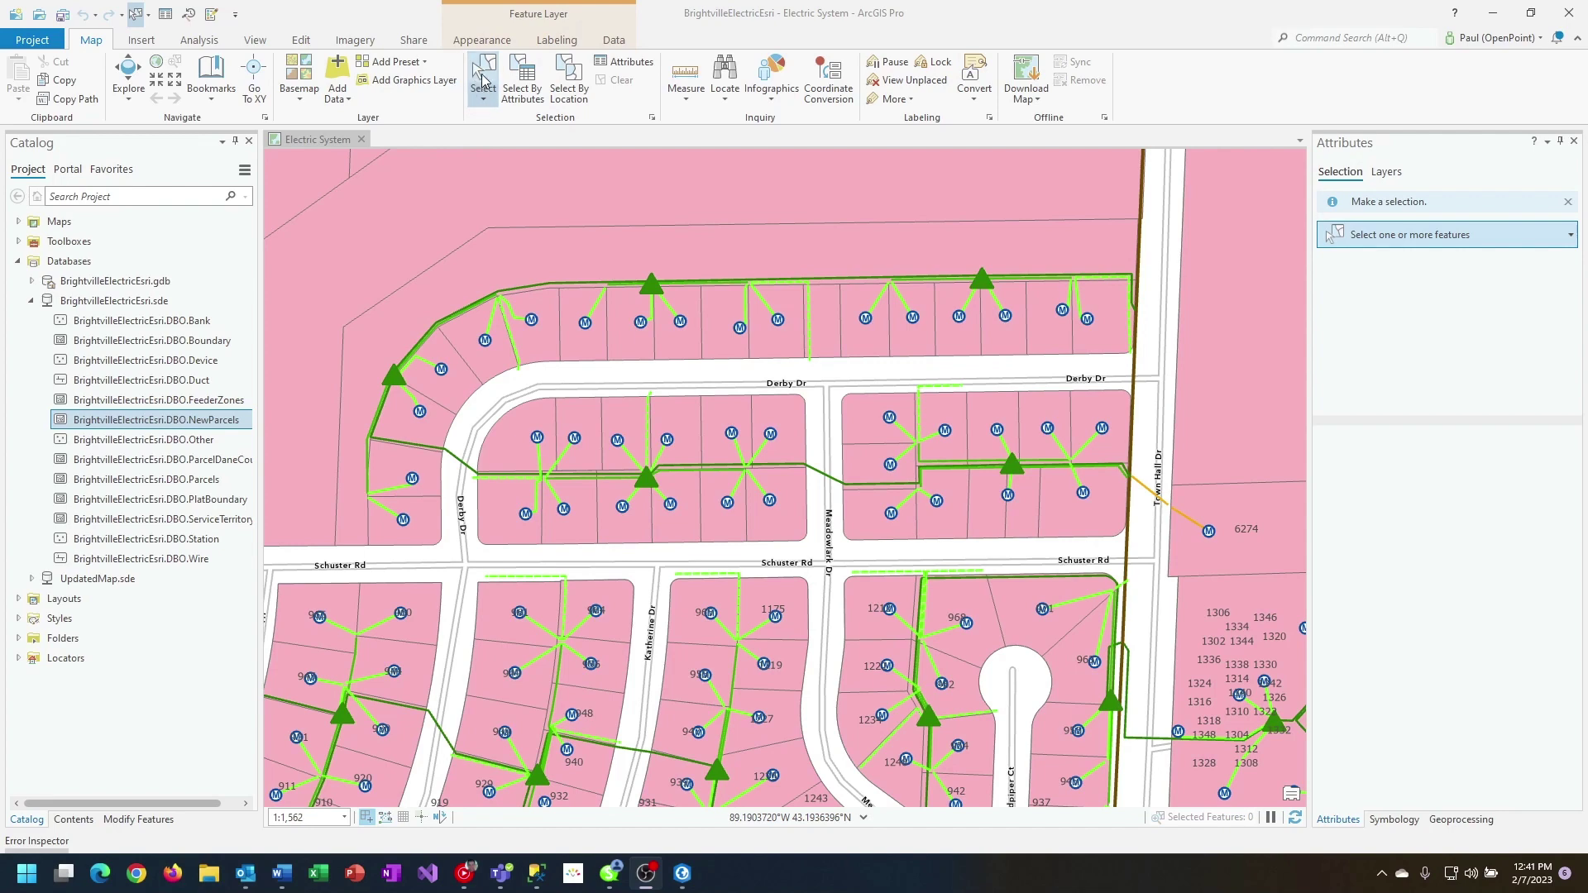
Box-select every feature across the new subdivision and list the selection's attributes.
{"action": "left_click", "coordinate": [479, 74]}
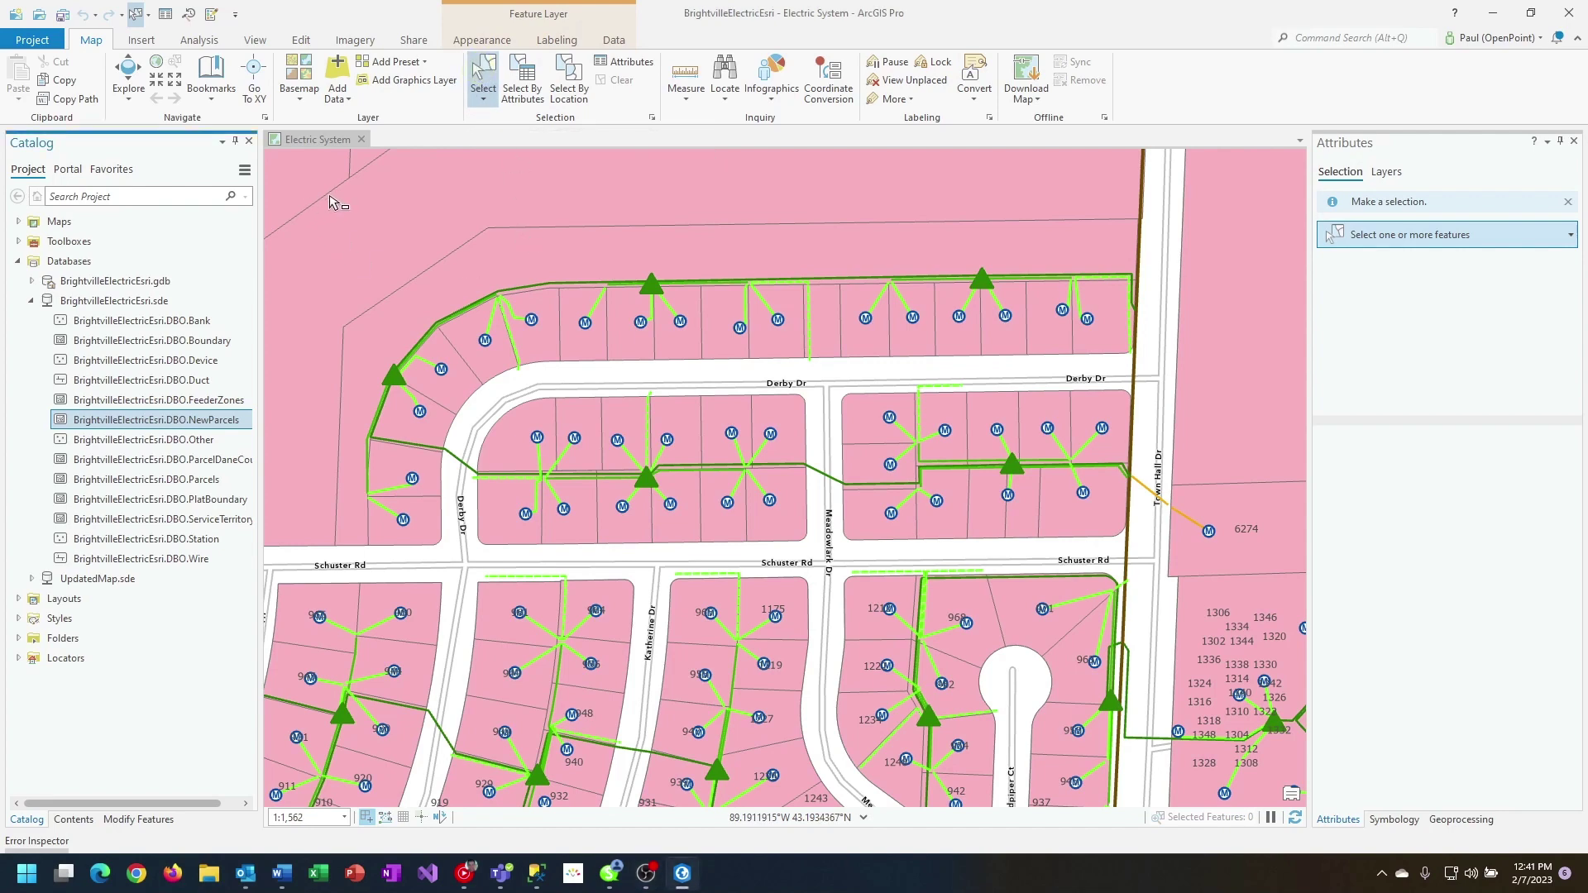
{"action": "left_click_drag", "start_coordinate": [336, 198], "coordinate": [1139, 544]}
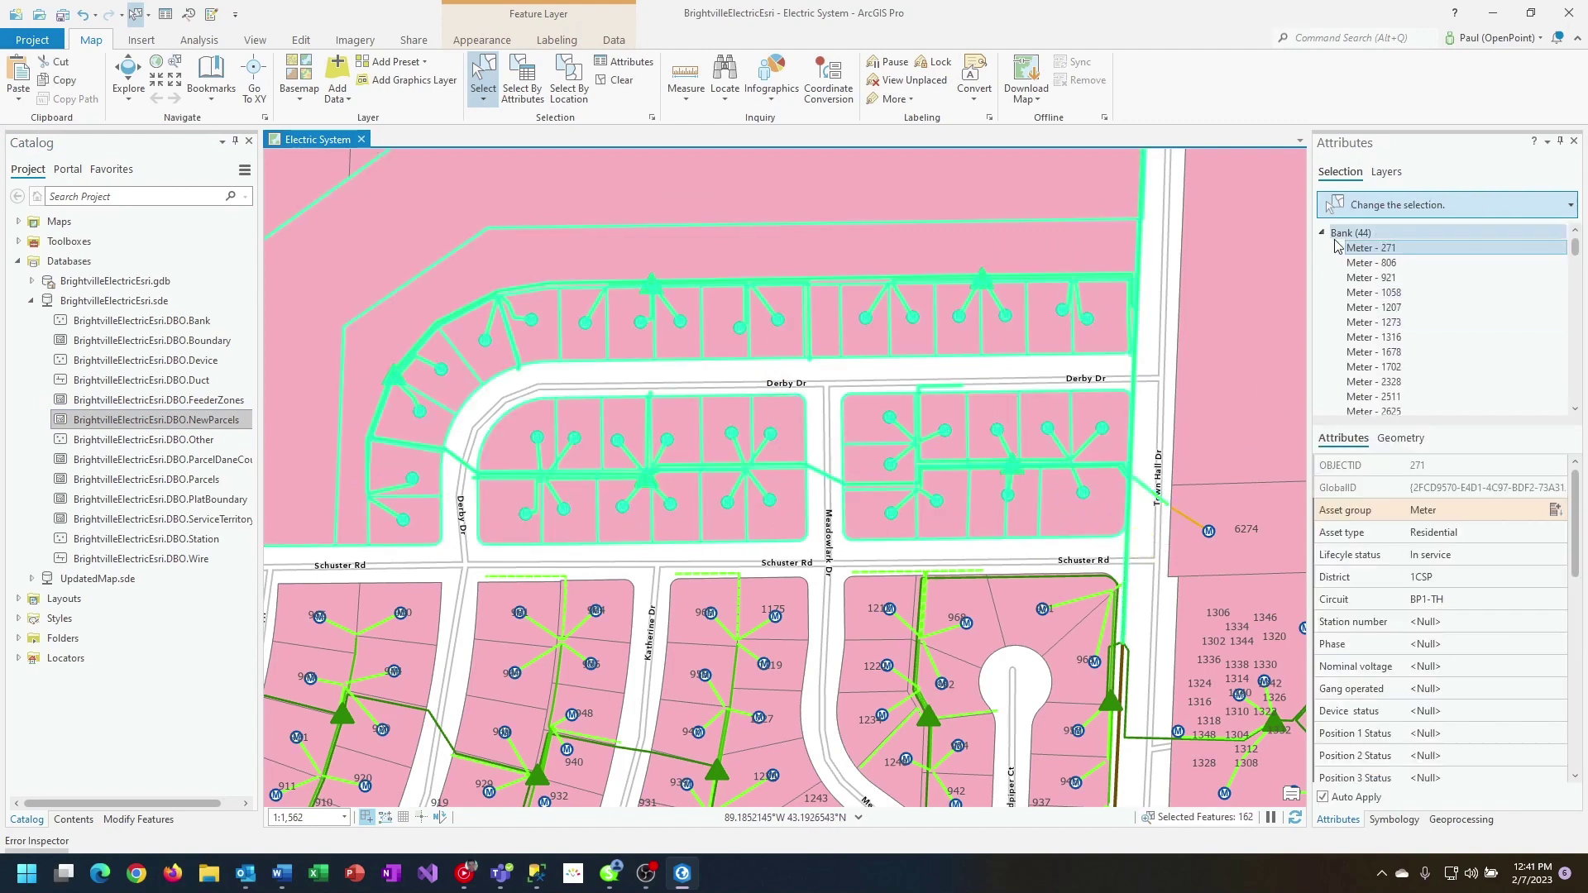
{"action": "left_click", "coordinate": [1338, 820]}
Narrow the selection to only the NewParcels features, dropping Bank and Wire.
{"action": "left_click", "coordinate": [1322, 232]}
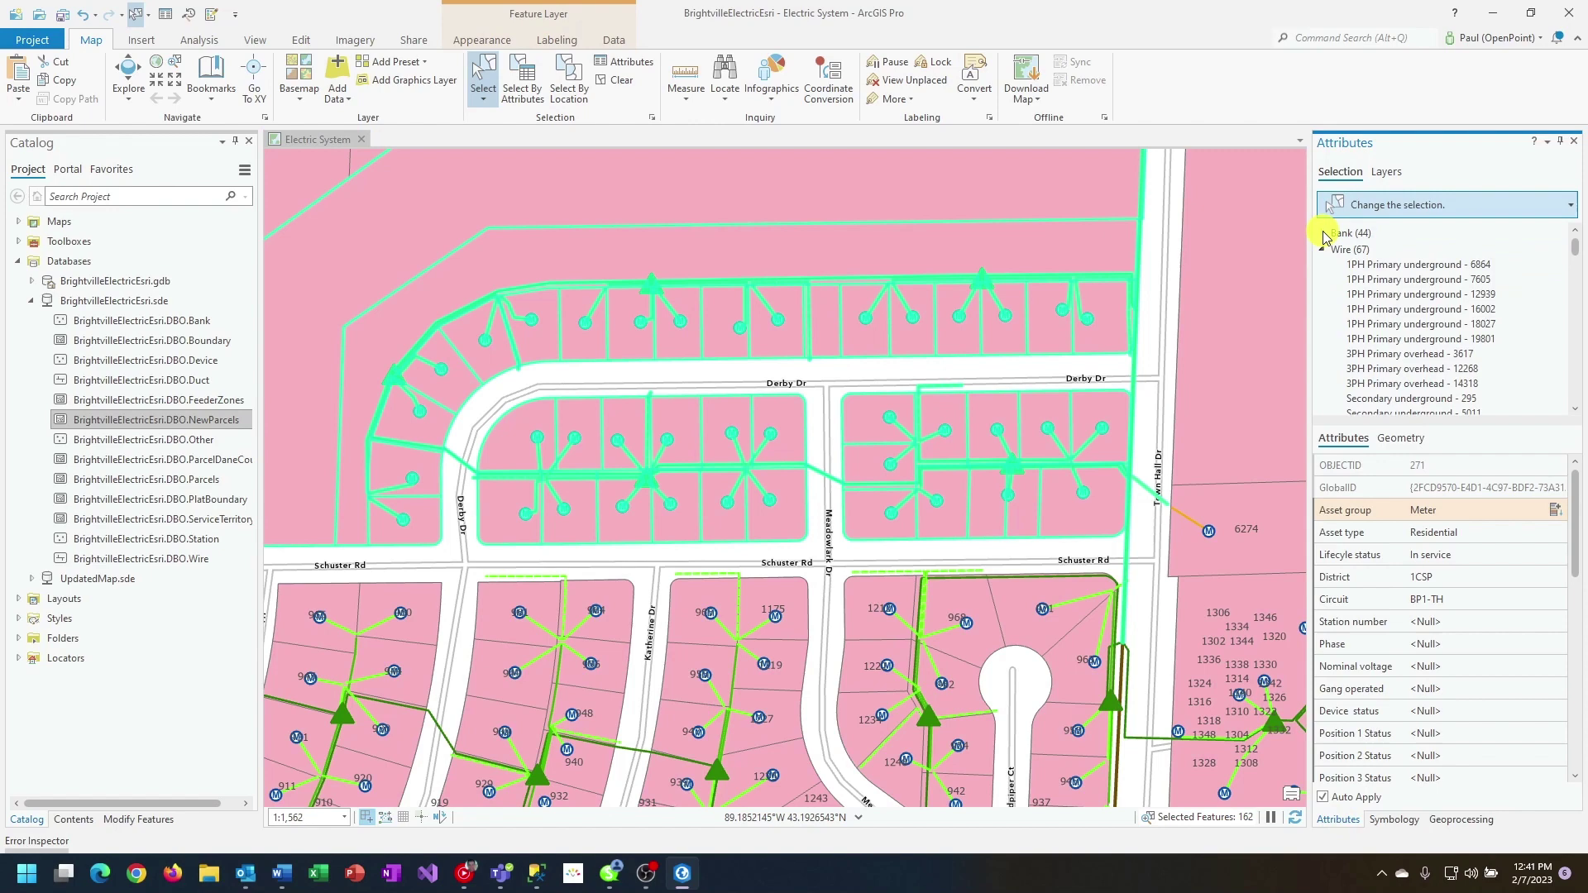
{"action": "left_click", "coordinate": [1323, 250]}
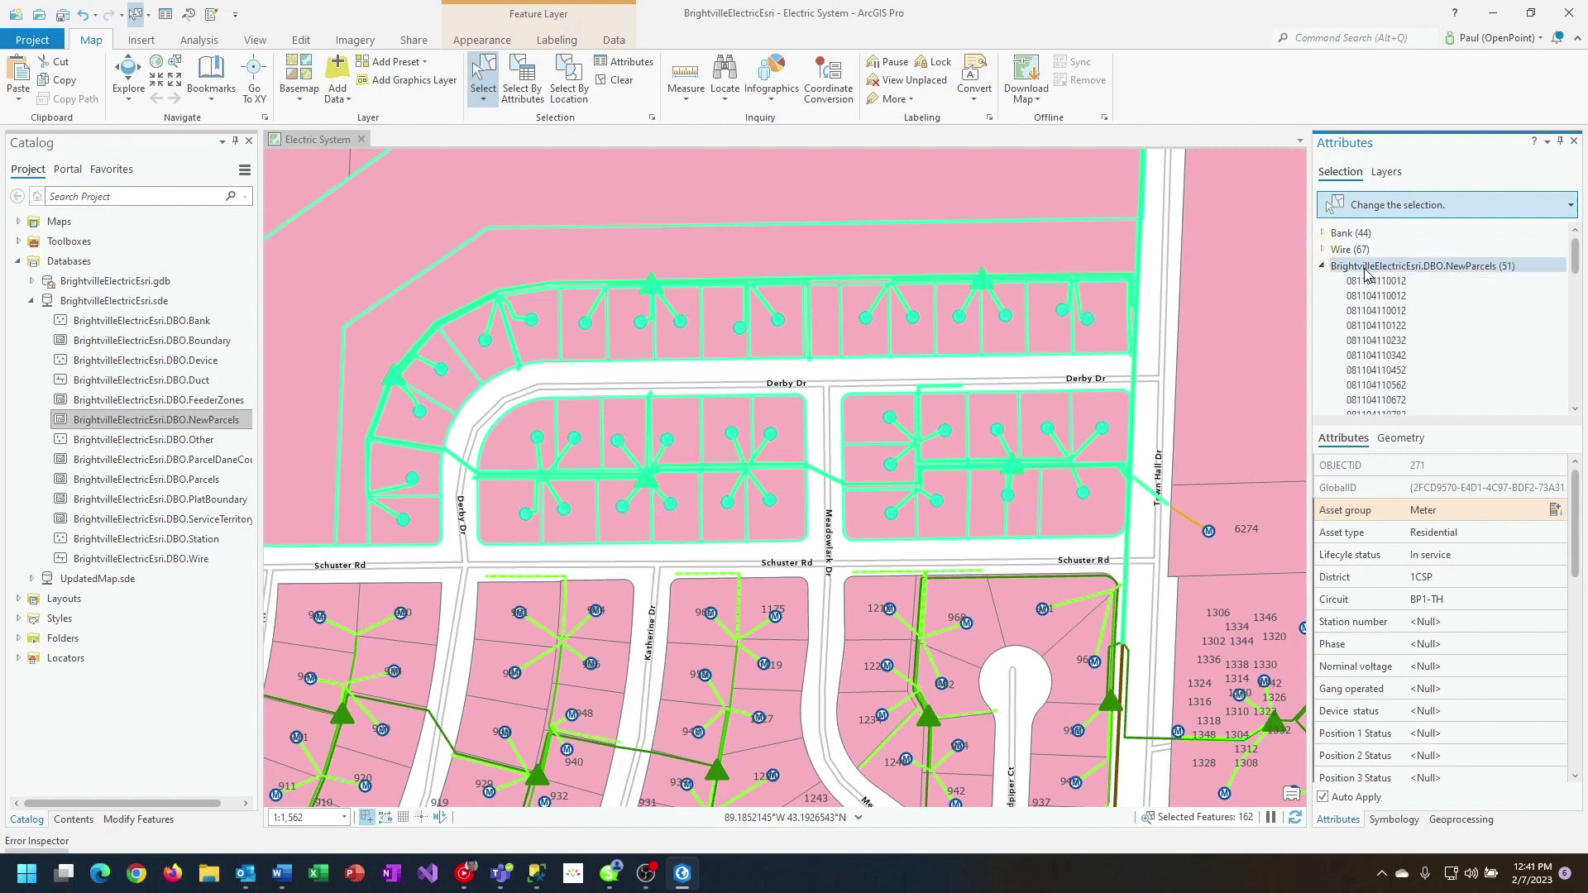
{"action": "left_click", "coordinate": [1364, 269]}
{"action": "right_click", "coordinate": [1364, 272]}
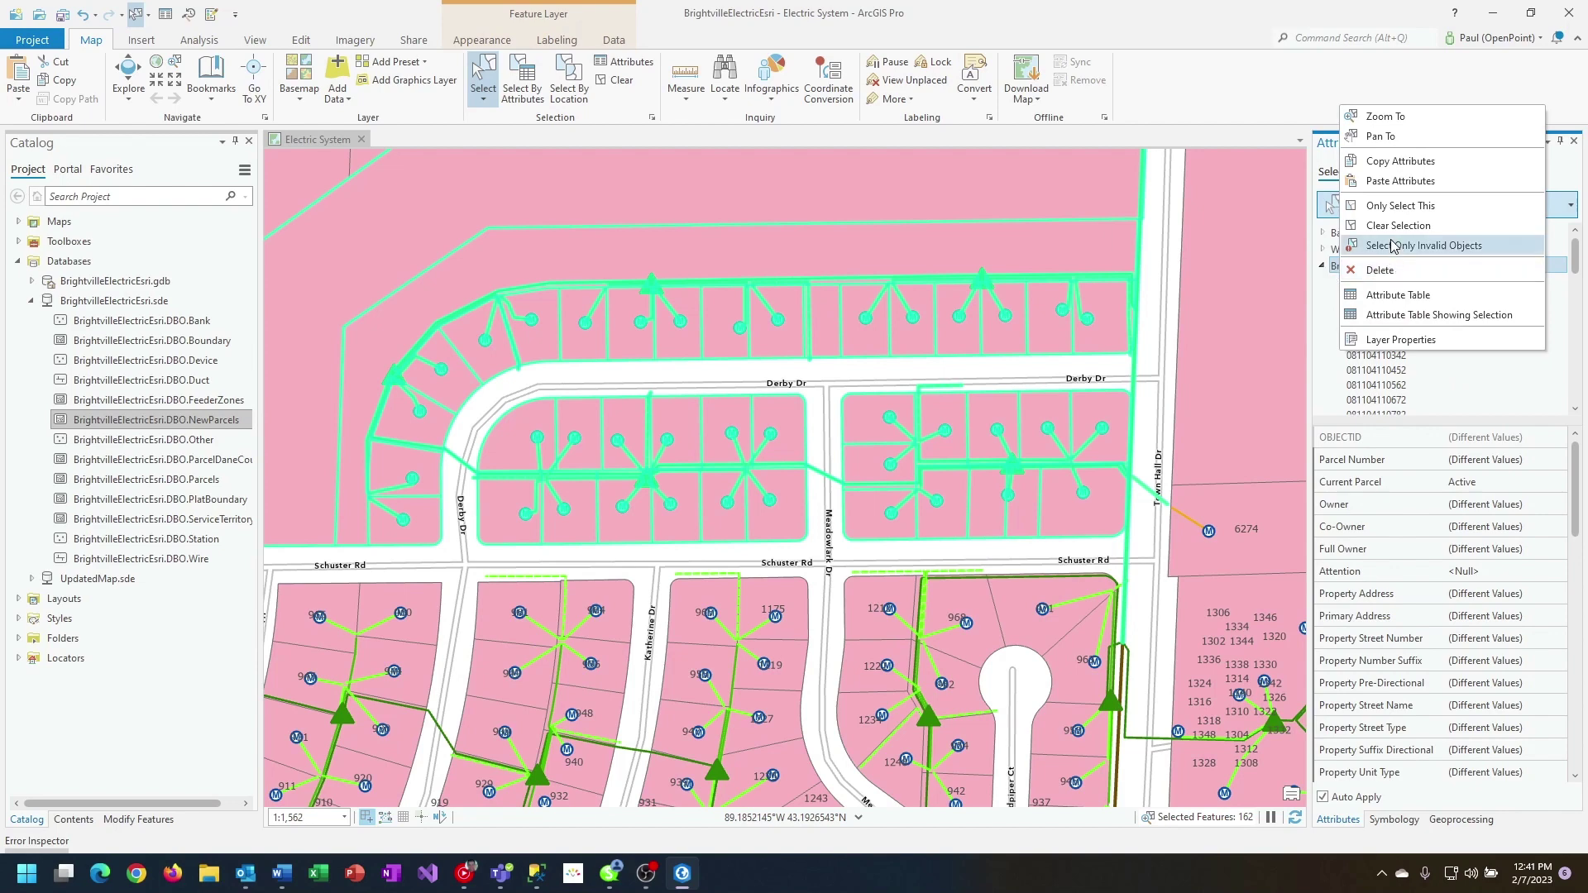
{"action": "left_click", "coordinate": [1383, 212]}
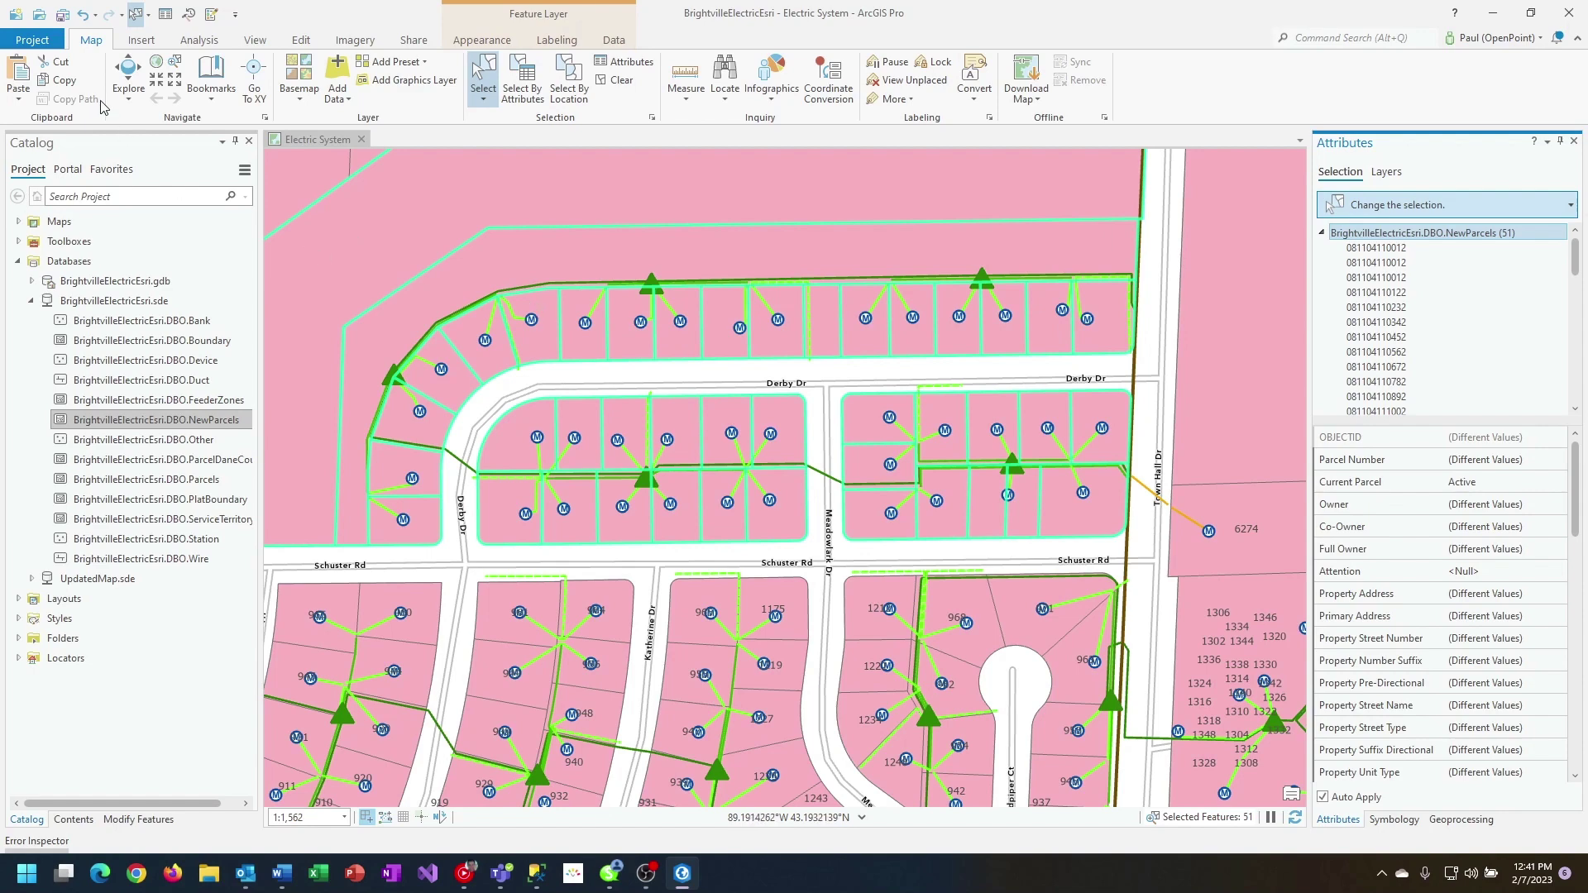
Copy the 51 parcels and Paste Special them into ParcelDaneCounty, keeping source attribute values.
{"action": "left_click", "coordinate": [66, 82]}
{"action": "left_click", "coordinate": [20, 99]}
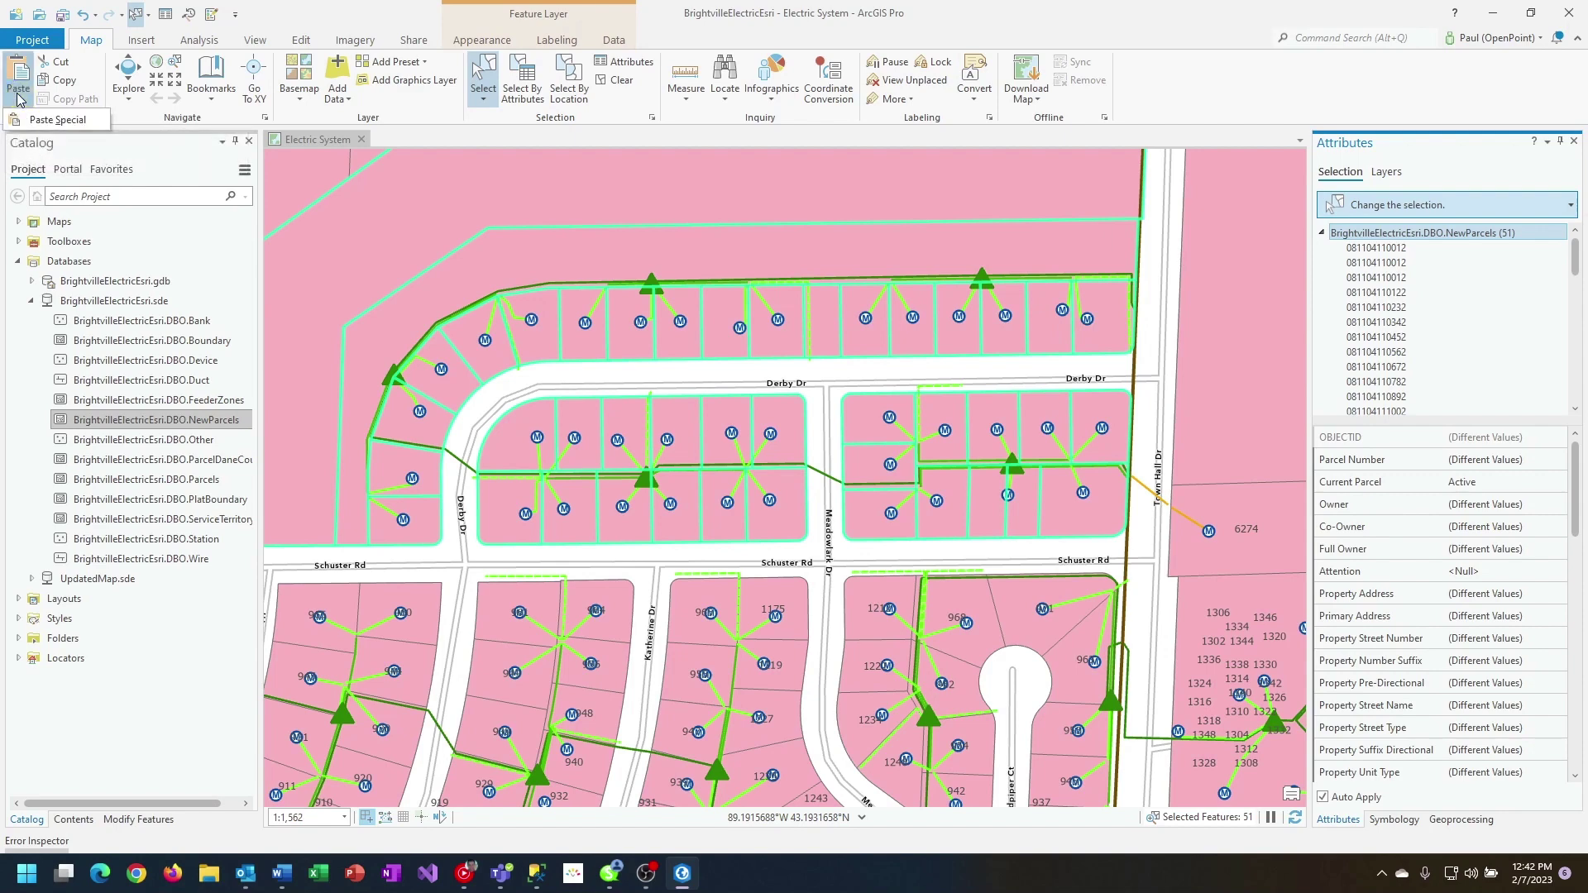
{"action": "left_click", "coordinate": [47, 122]}
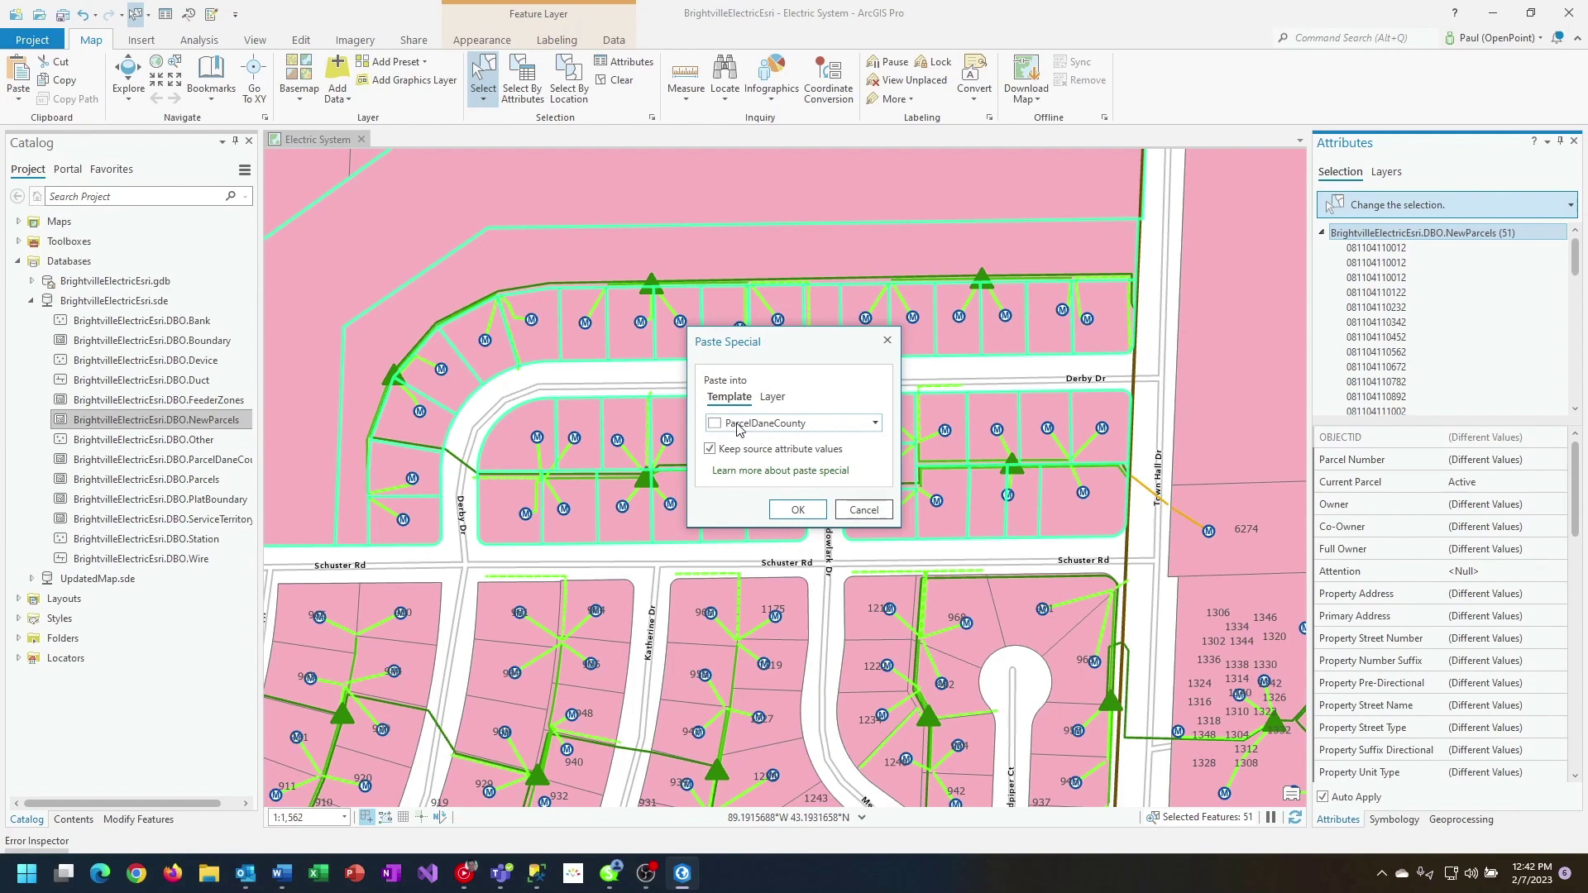
{"action": "left_click", "coordinate": [877, 424]}
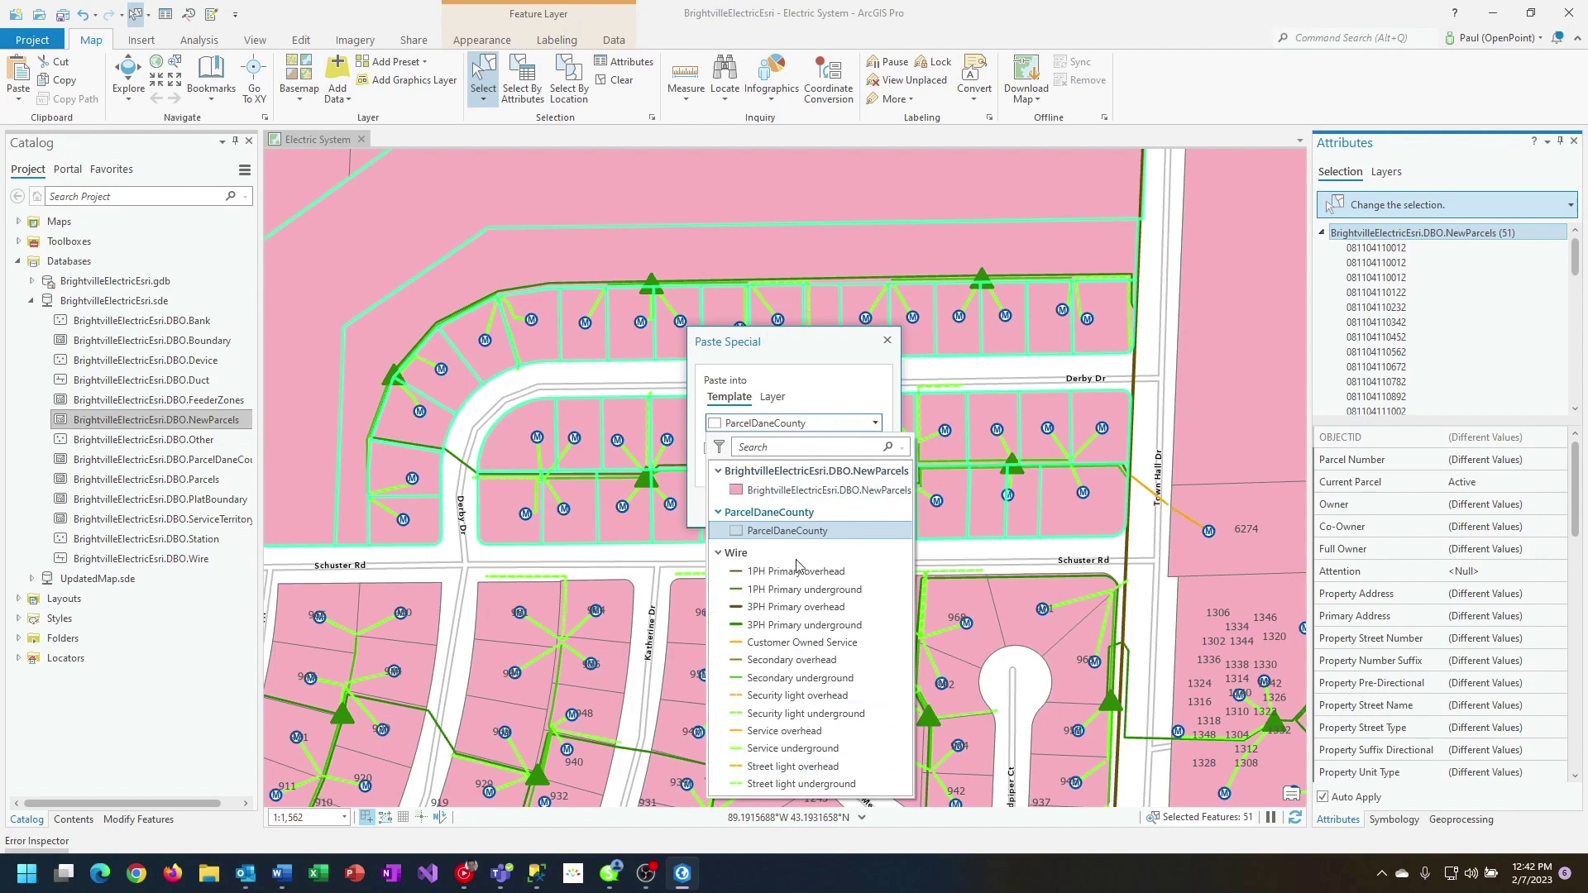
{"action": "left_click", "coordinate": [792, 355]}
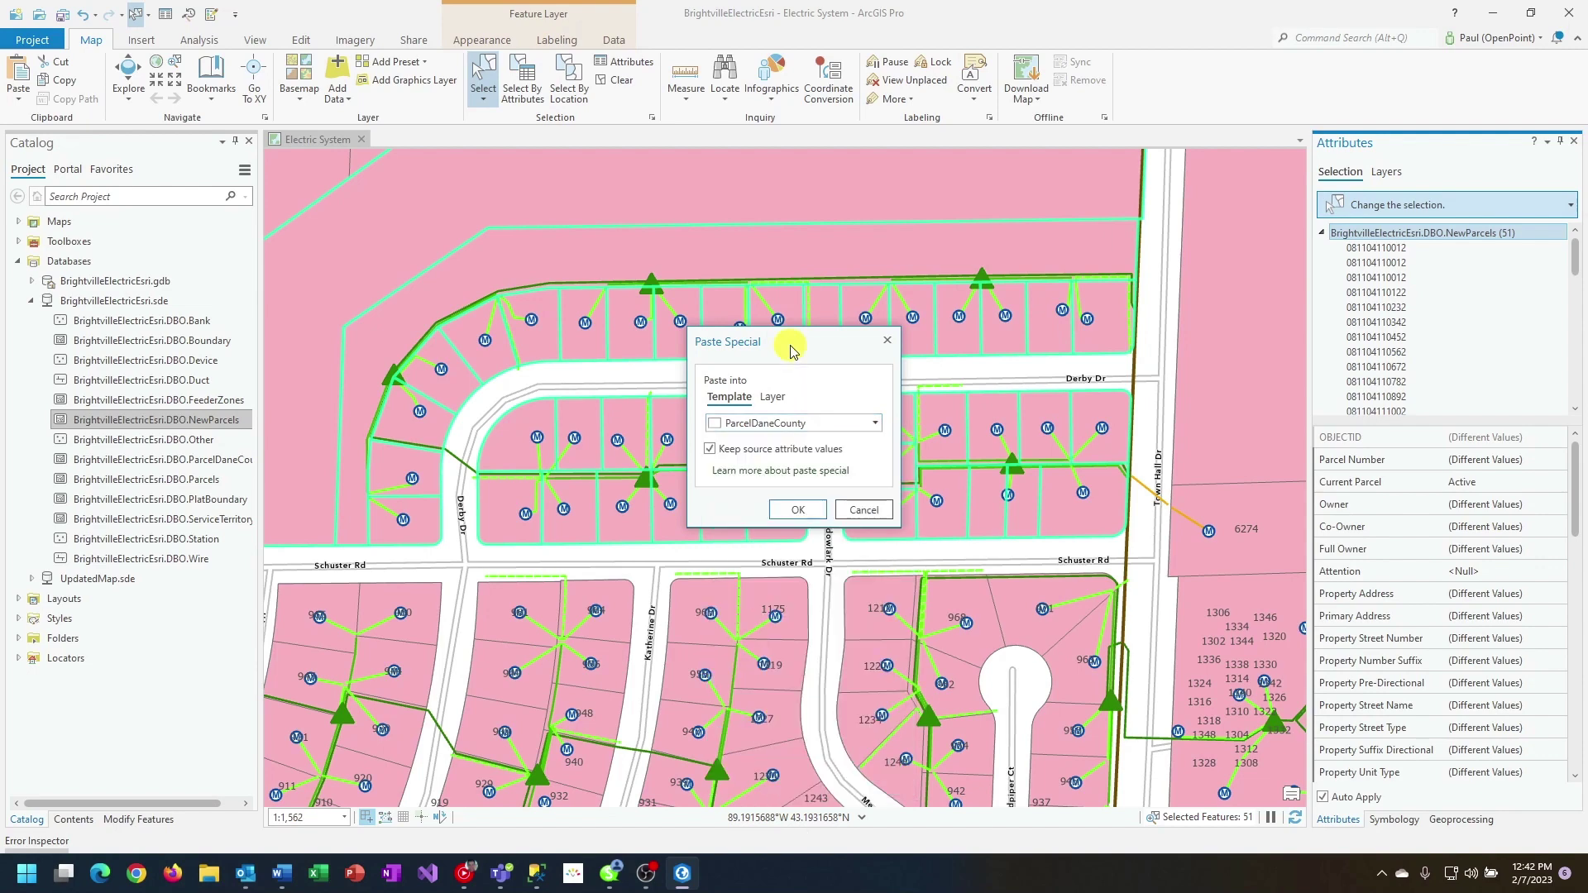
{"action": "left_click", "coordinate": [798, 511]}
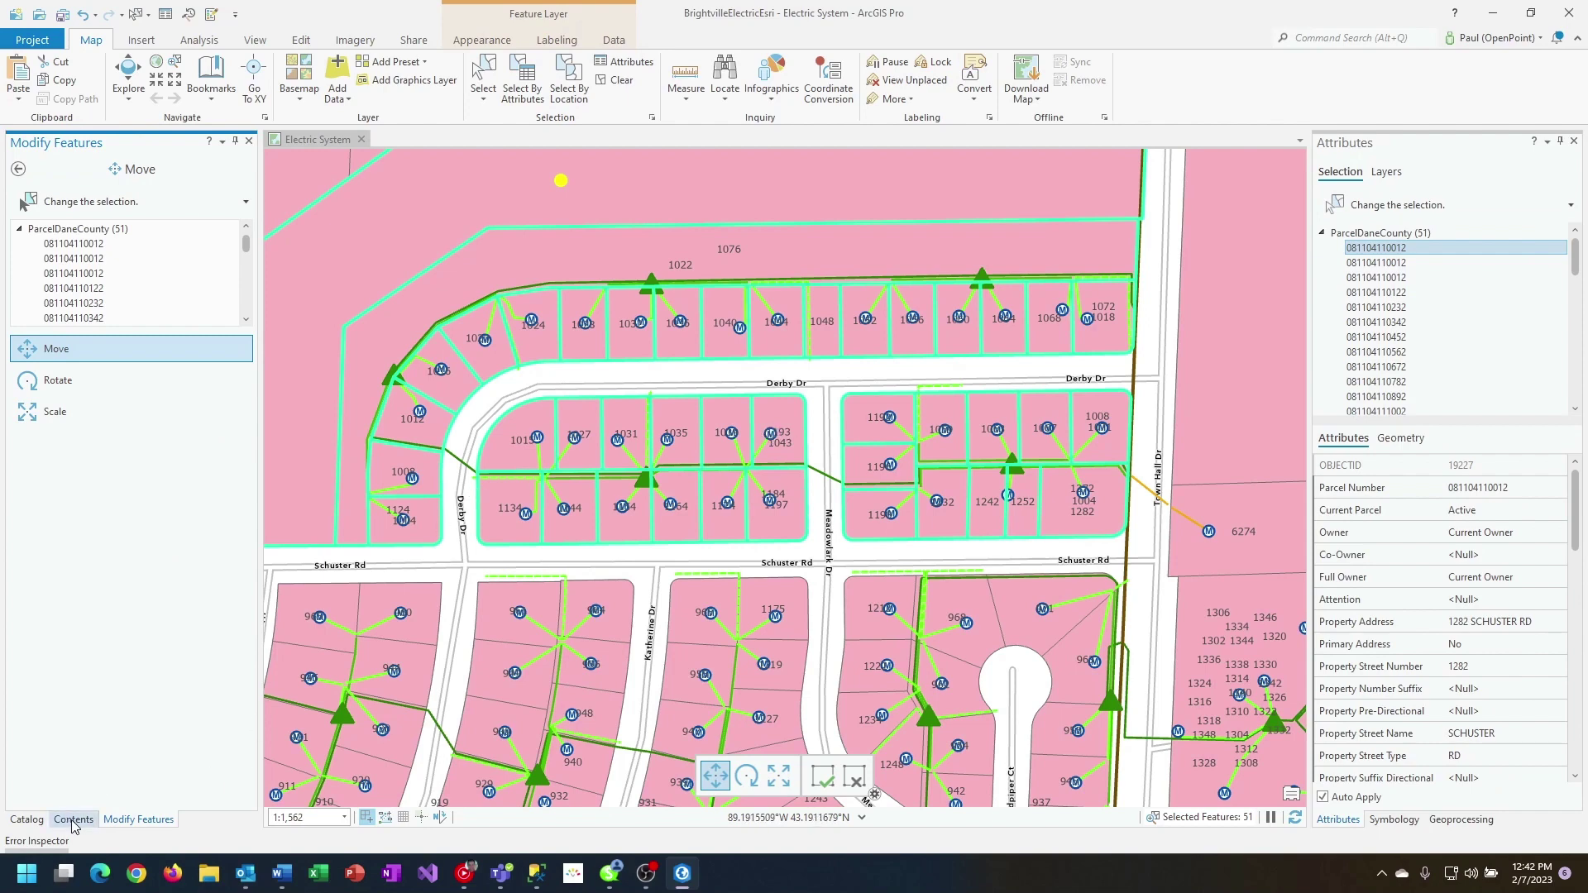
Remove the NewParcels layer, then select one parcel to confirm it belongs to ParcelDaneCounty.
{"action": "left_click", "coordinate": [73, 819]}
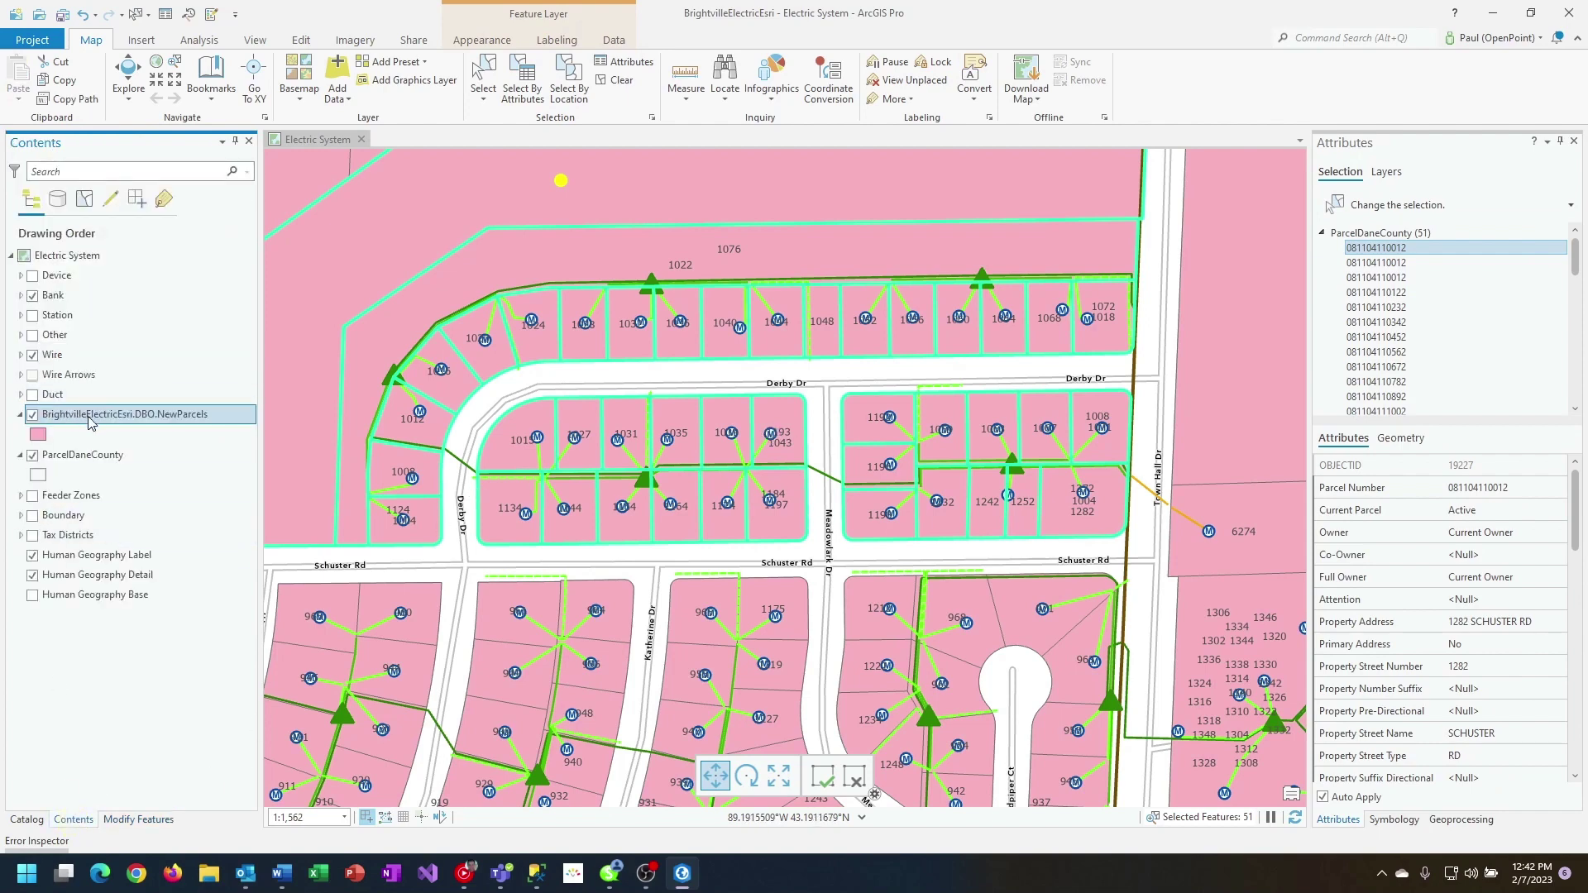
{"action": "right_click", "coordinate": [153, 420]}
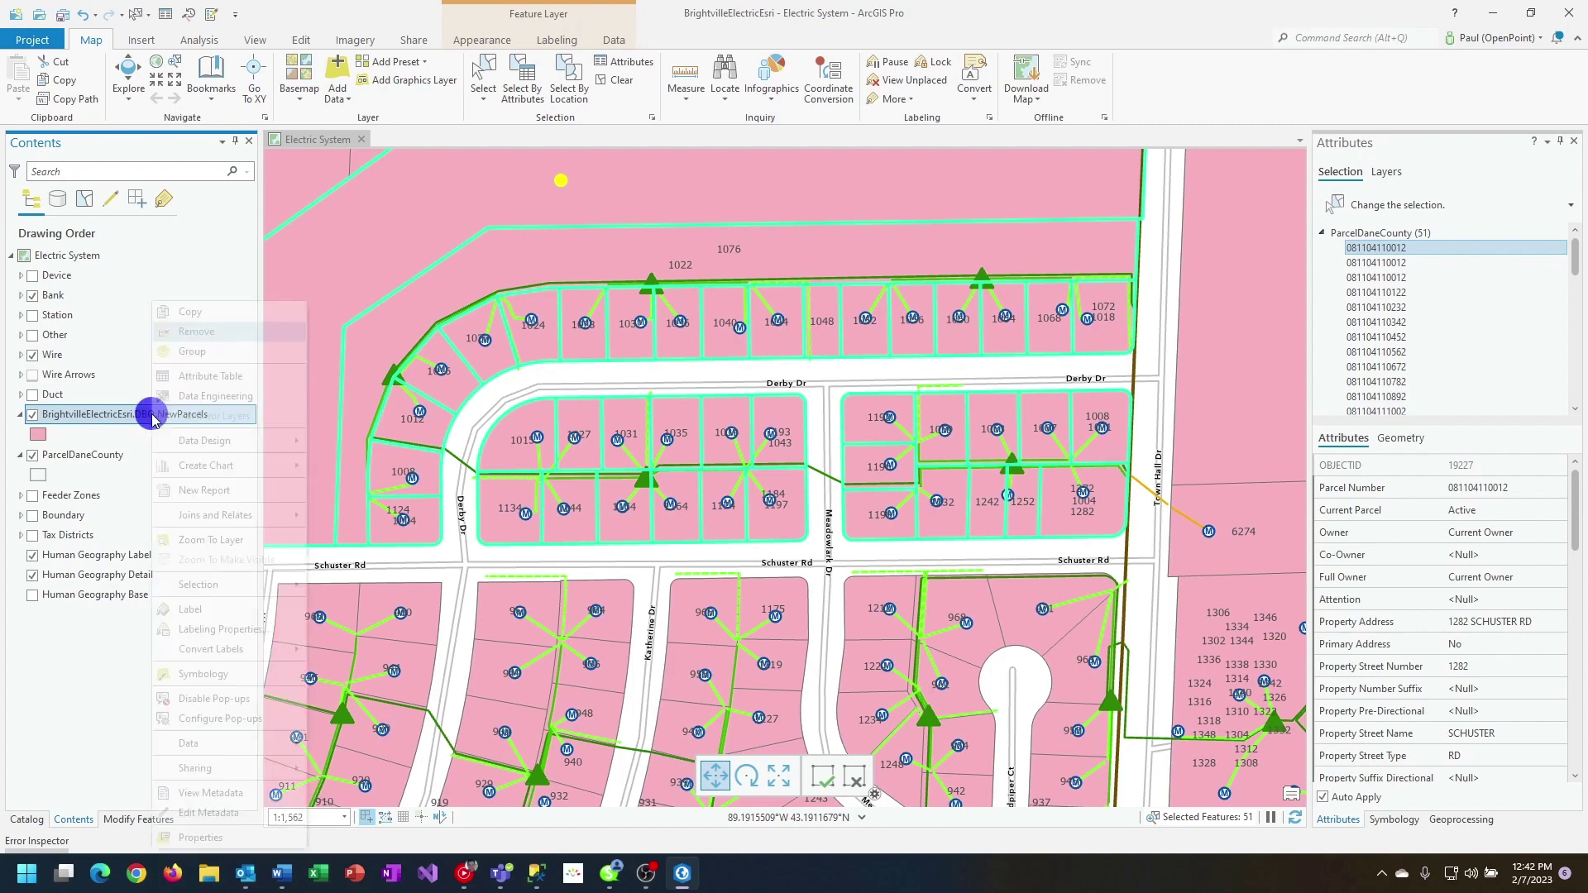
{"action": "left_click", "coordinate": [194, 332]}
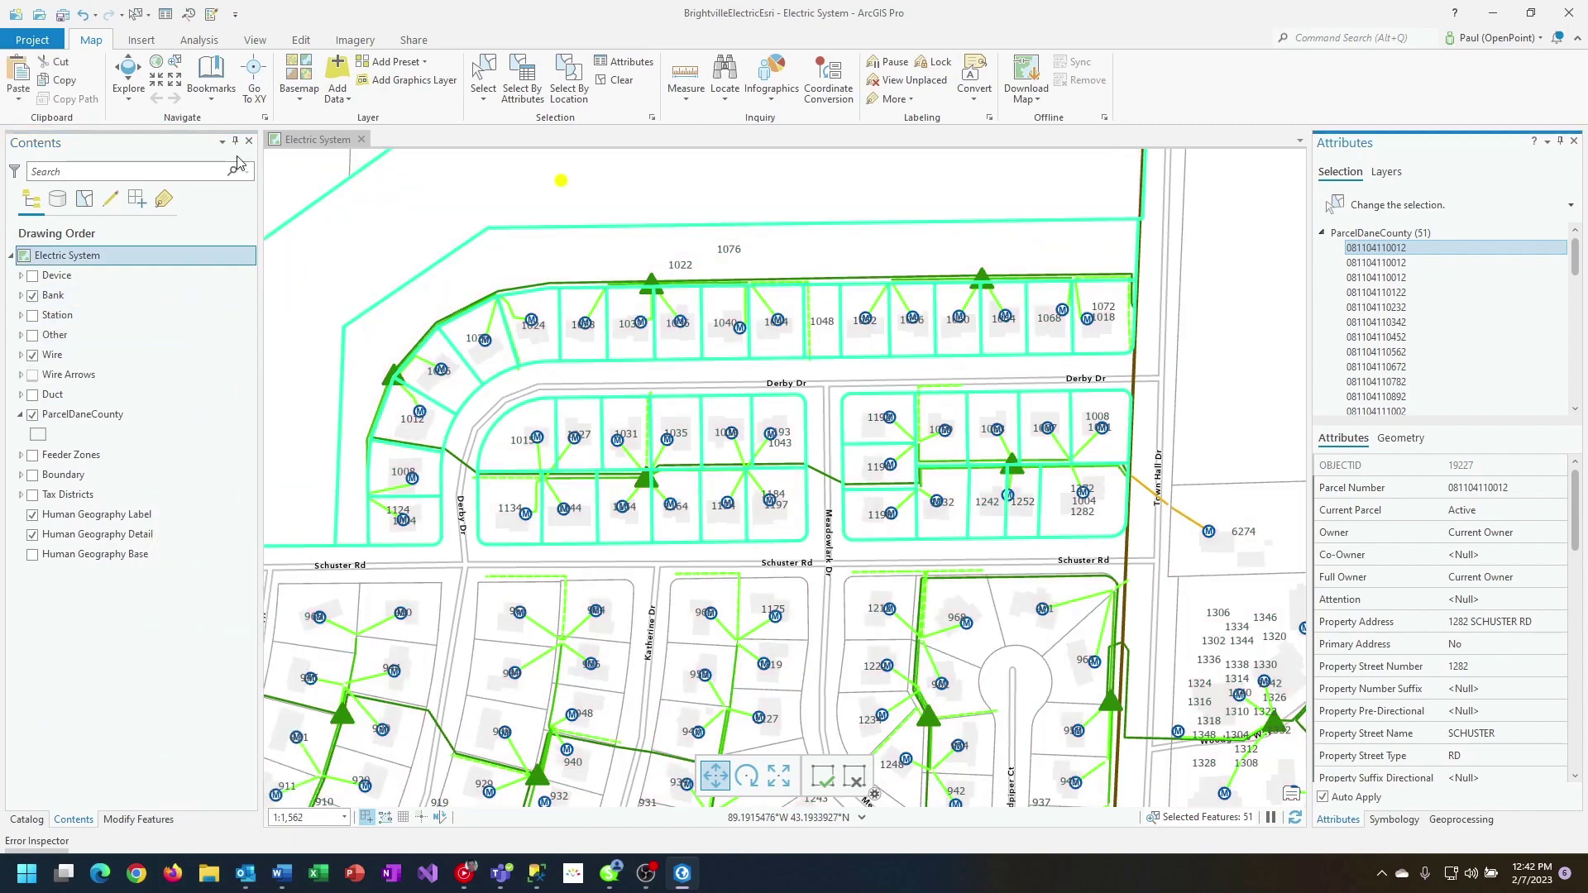
{"action": "left_click", "coordinate": [484, 70]}
{"action": "left_click", "coordinate": [436, 221]}
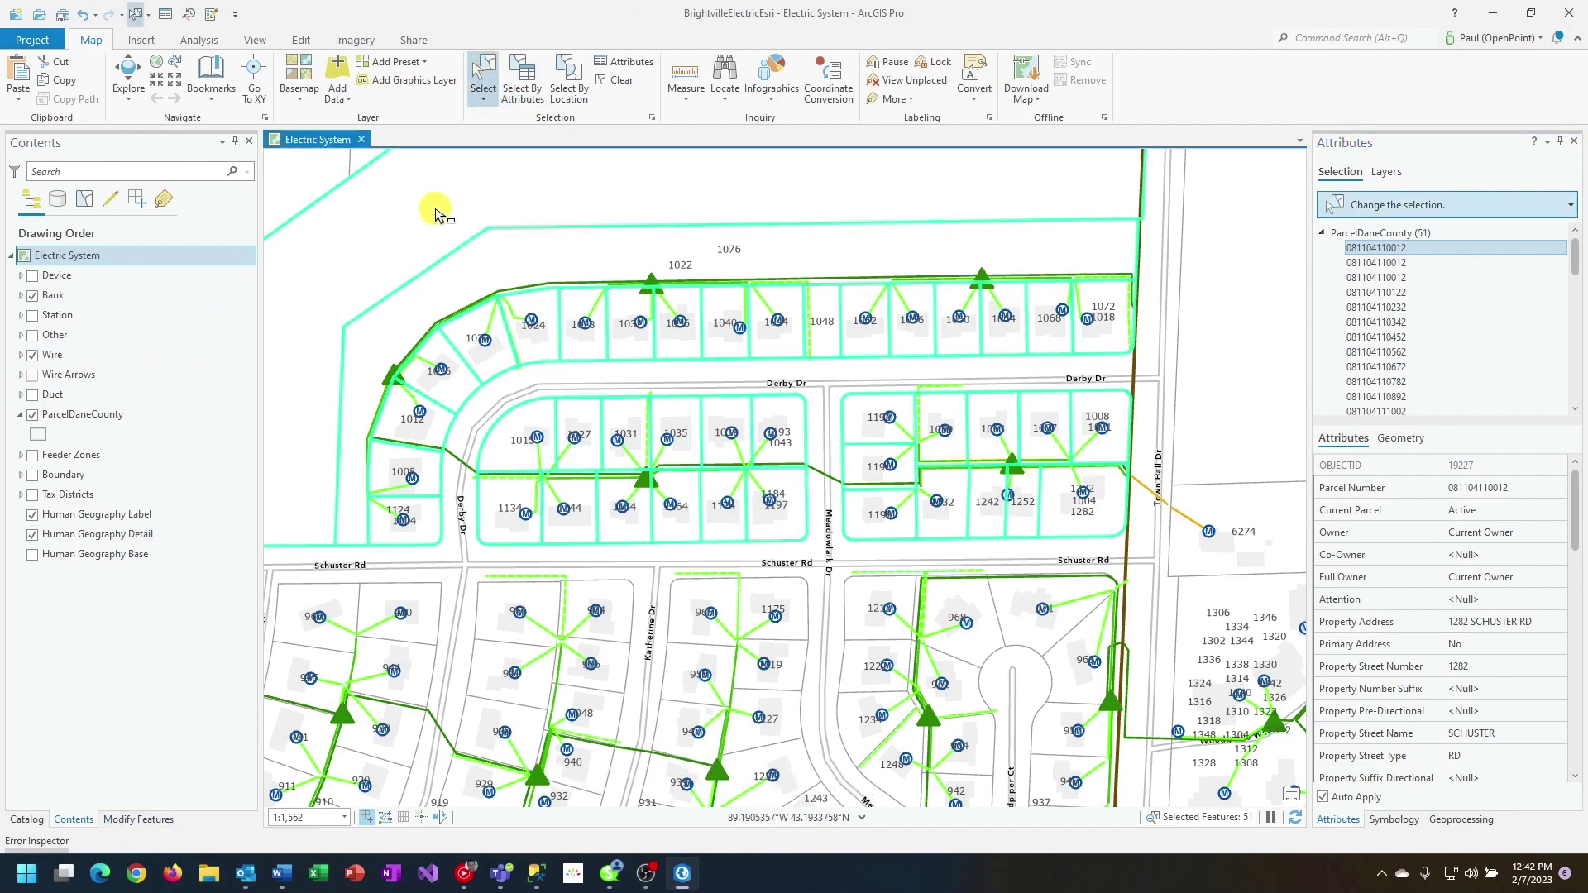